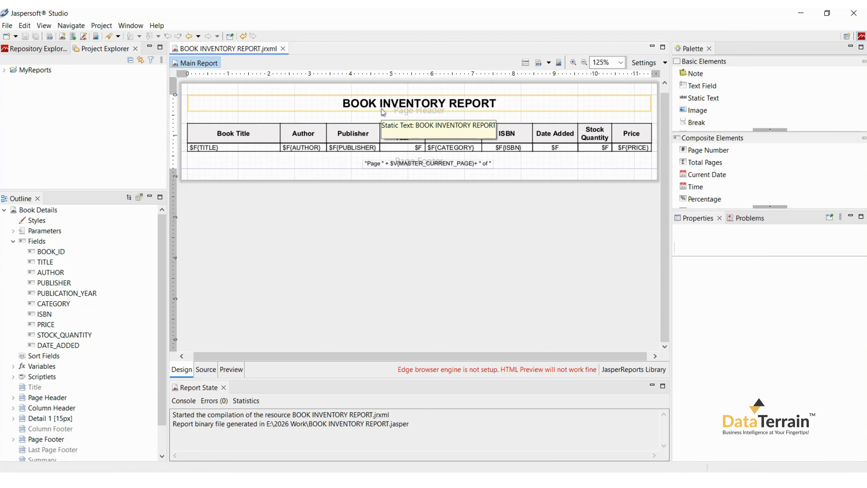
Step: Preview the report, and in its design create a CATEGORY group on the CATEGORY field with group header and footer bands
{"action": "left_click", "coordinate": [231, 371]}
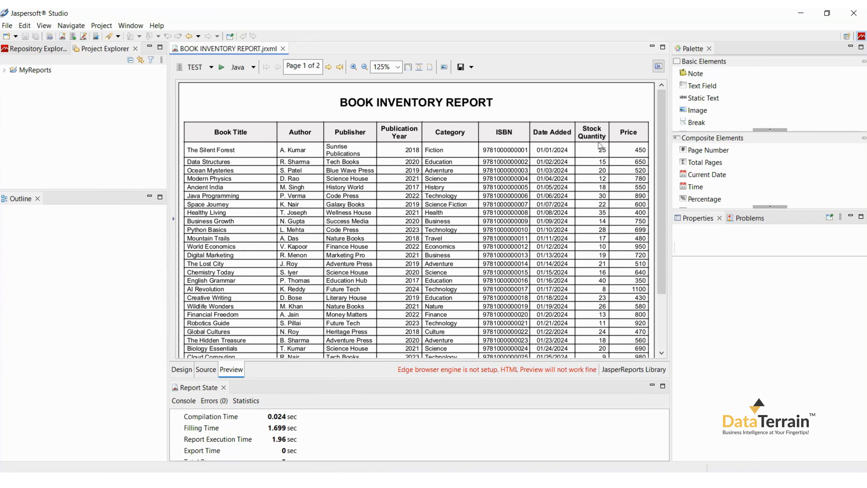
{"action": "left_click", "coordinate": [181, 370]}
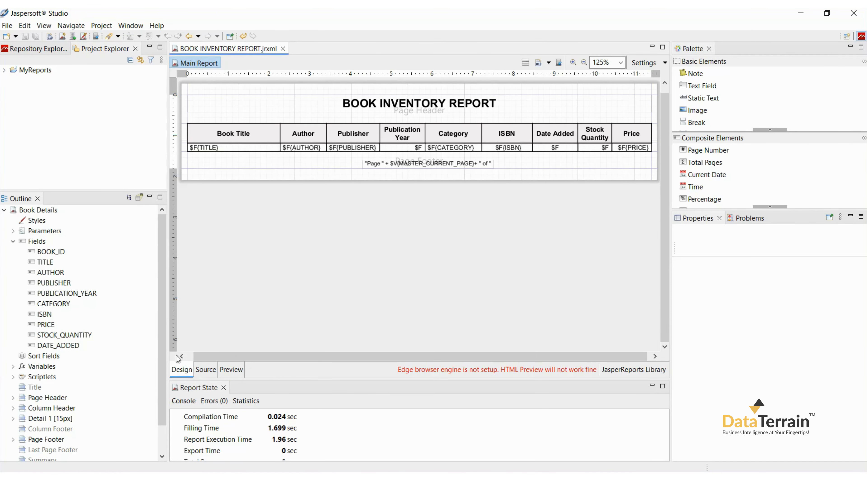
{"action": "left_click", "coordinate": [54, 211]}
{"action": "right_click", "coordinate": [54, 211]}
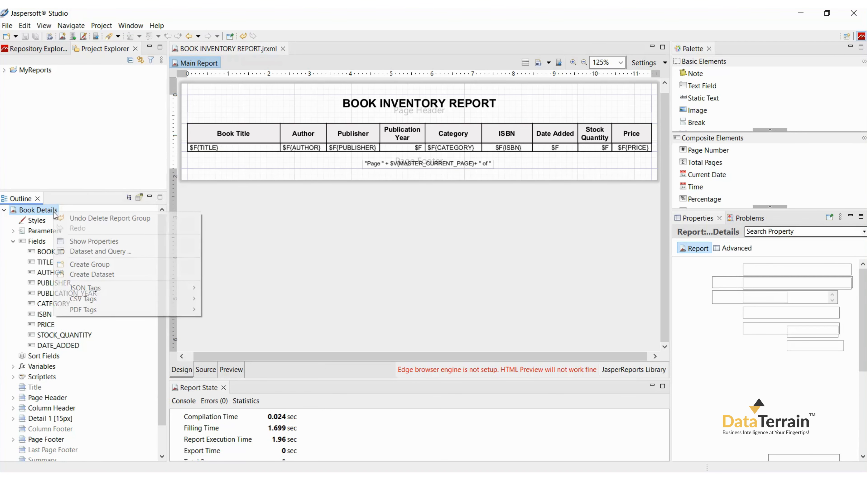
{"action": "left_click", "coordinate": [64, 263]}
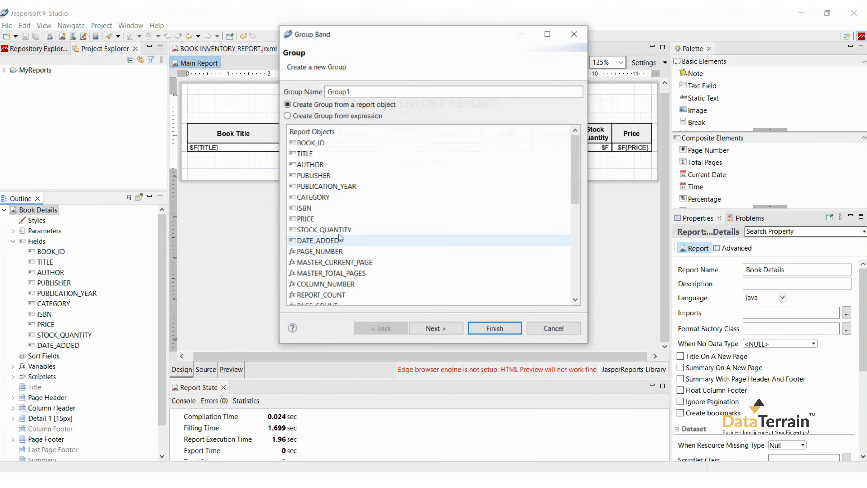
{"action": "left_click", "coordinate": [341, 198]}
{"action": "double_click", "coordinate": [368, 92]}
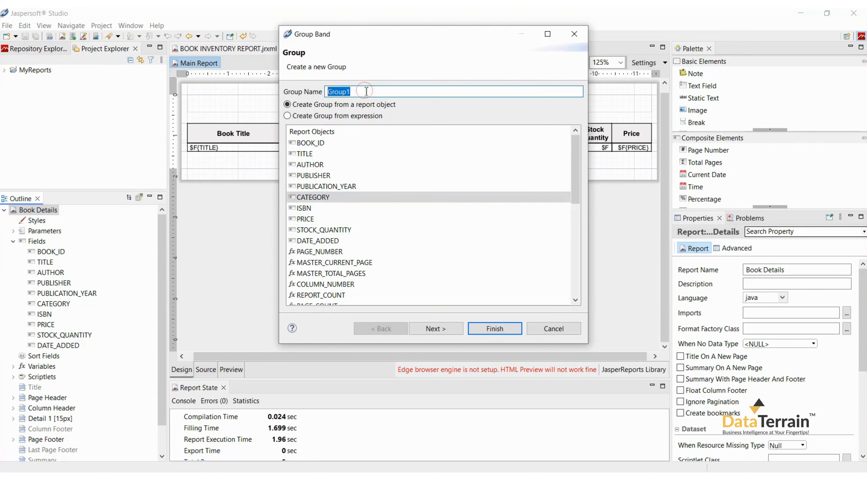
{"action": "type", "text": "CATEGORY"}
{"action": "left_click", "coordinate": [426, 329]}
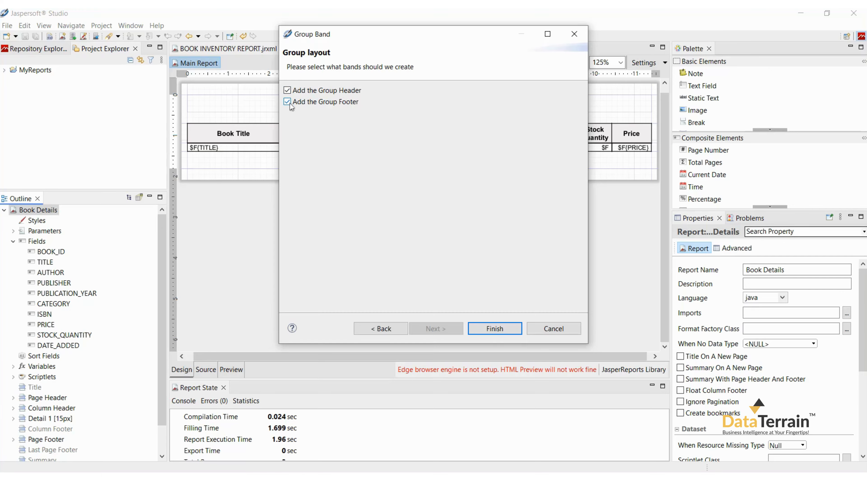
{"action": "left_click", "coordinate": [494, 330]}
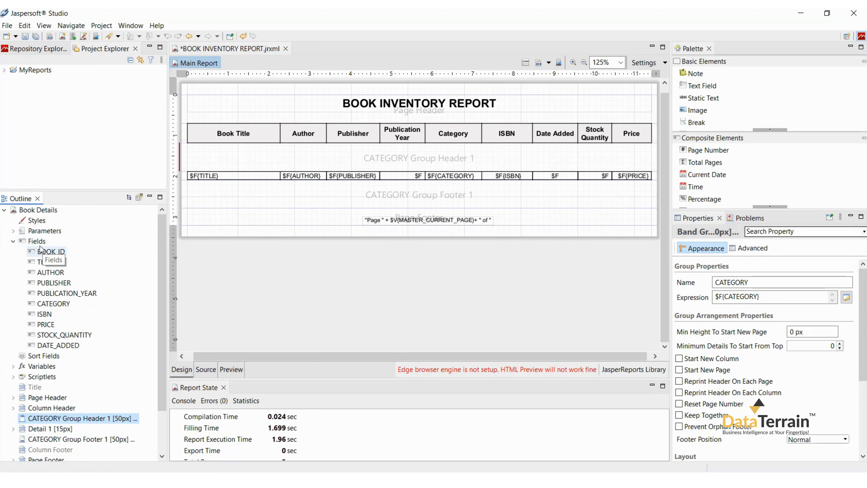
Step: Place the CATEGORY field in the group header without calculation and set its expression to "Book Category: " + $F{CATEGORY}
{"action": "left_click_drag", "start_coordinate": [53, 303], "coordinate": [221, 157]}
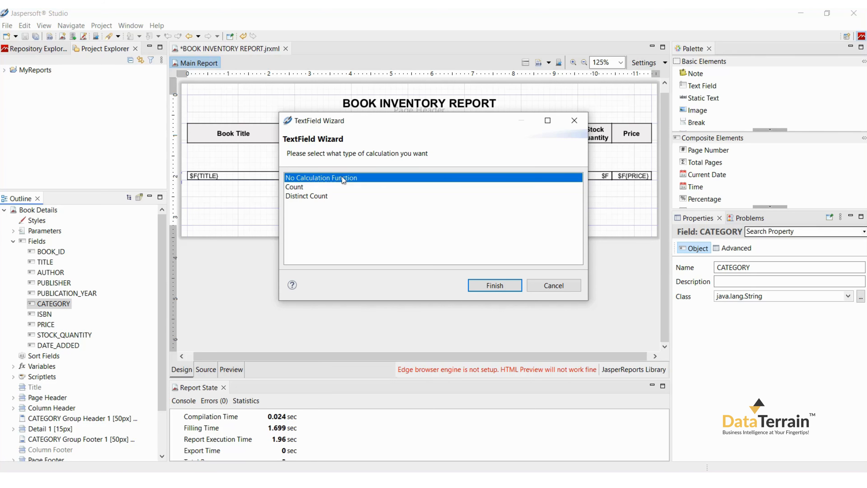
{"action": "left_click", "coordinate": [474, 285]}
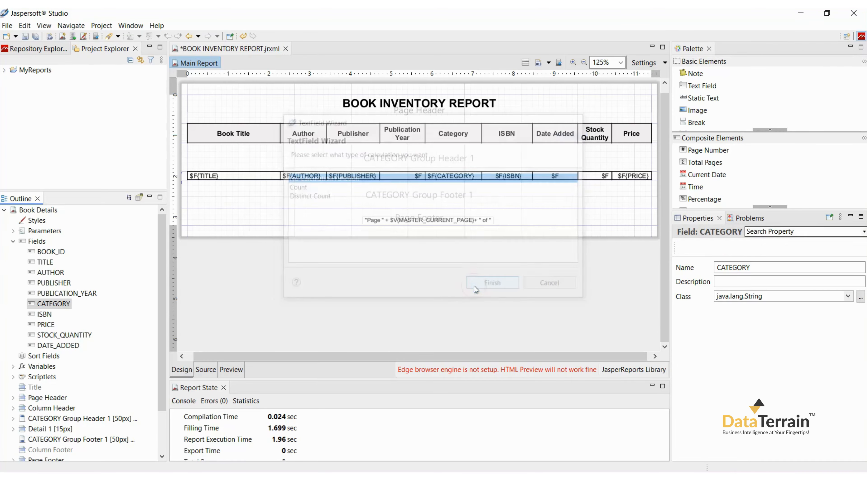
{"action": "left_click", "coordinate": [253, 166]}
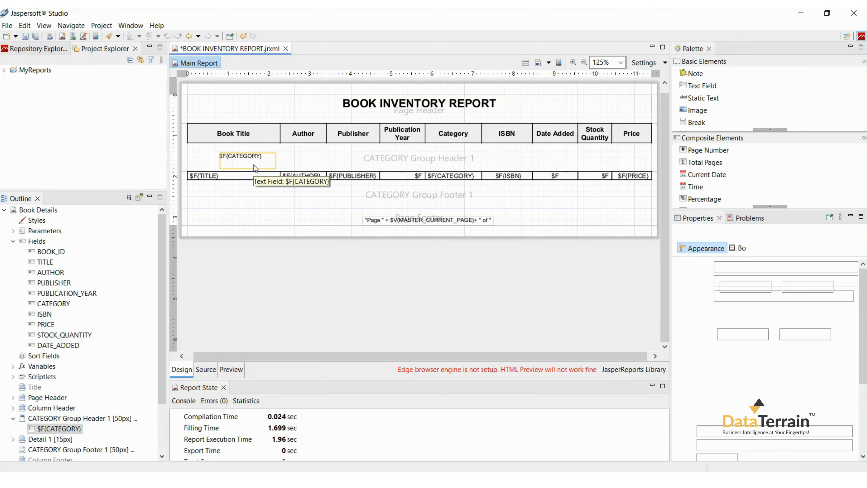
{"action": "double_click", "coordinate": [253, 164]}
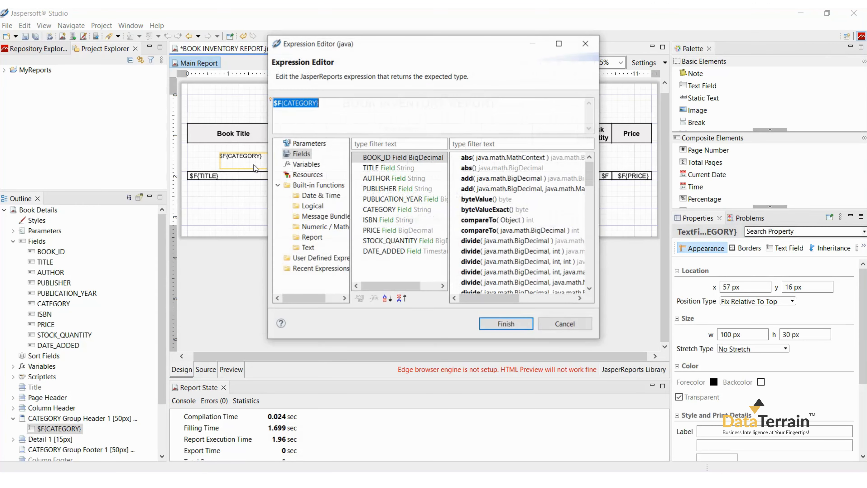
{"action": "left_click", "coordinate": [275, 103]}
{"action": "type", "text": "\"Book Category: \" +"}
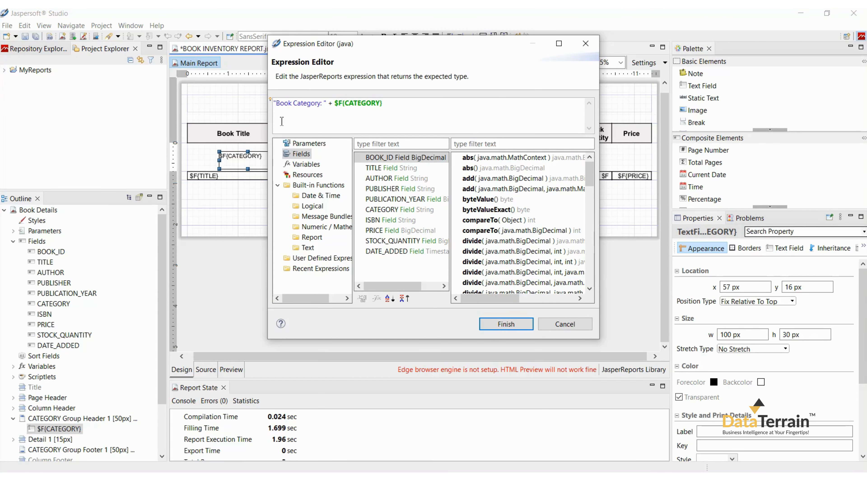
{"action": "left_click", "coordinate": [493, 328]}
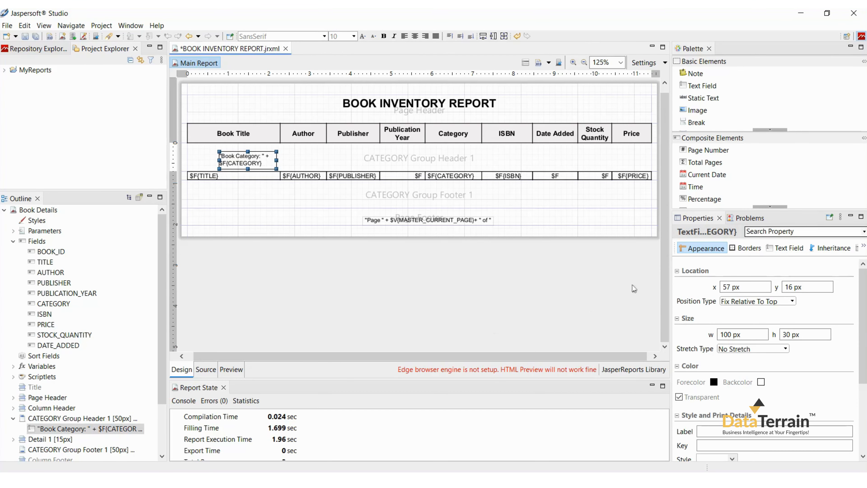
Step: Position the category text field at x 0, y 0, size it about 420 by 20 px, and fit the group header band to it
{"action": "double_click", "coordinate": [733, 286]}
{"action": "type", "text": "0"}
{"action": "double_click", "coordinate": [795, 286]}
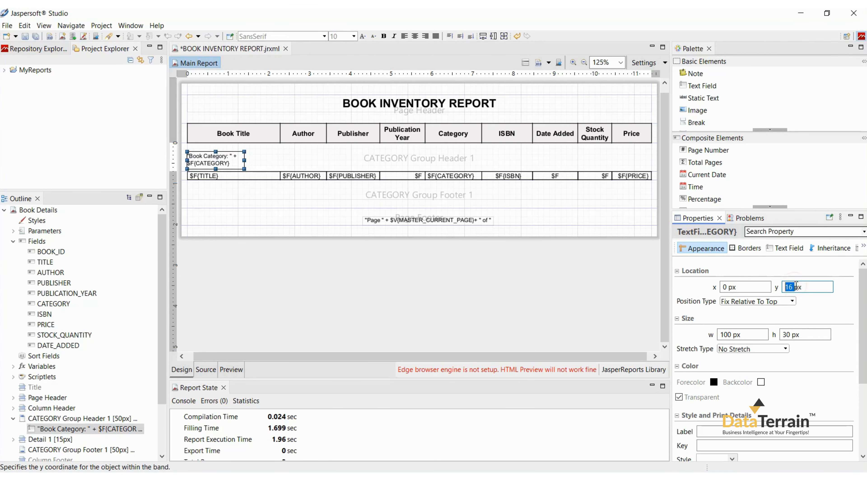
{"action": "type", "text": "0"}
{"action": "double_click", "coordinate": [792, 337]}
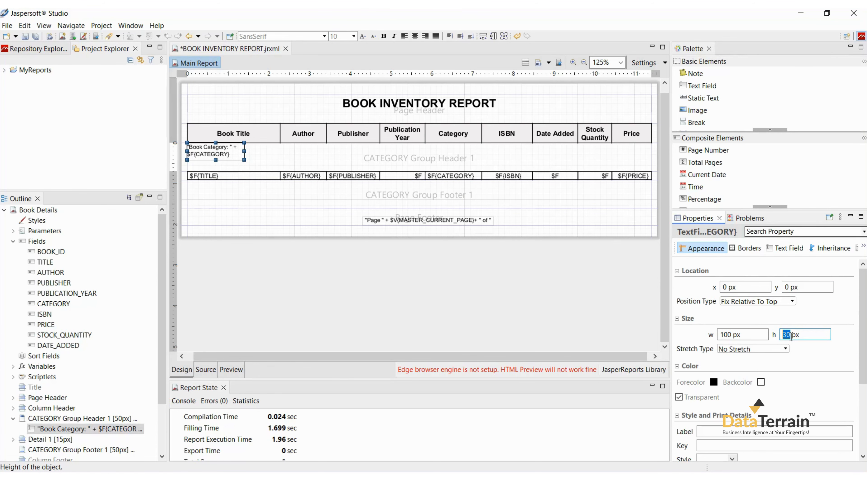
{"action": "type", "text": "20"}
{"action": "key", "text": "Return"}
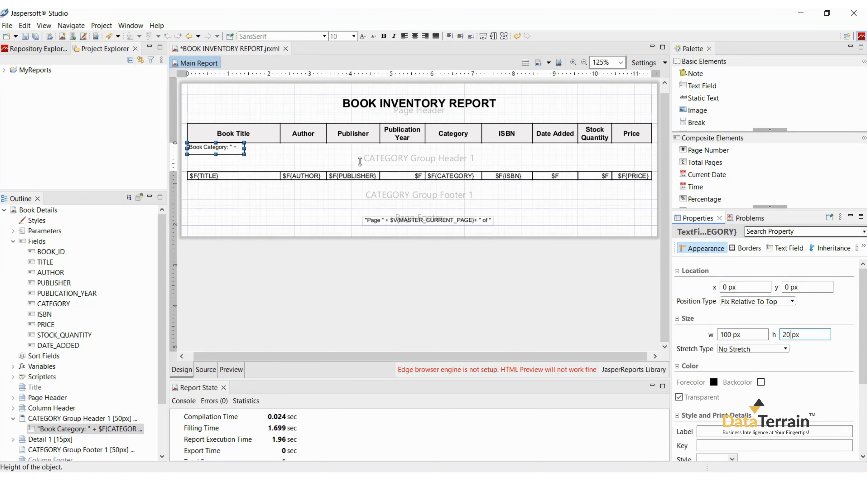
{"action": "left_click_drag", "start_coordinate": [244, 147], "coordinate": [426, 147]}
{"action": "double_click", "coordinate": [453, 151]}
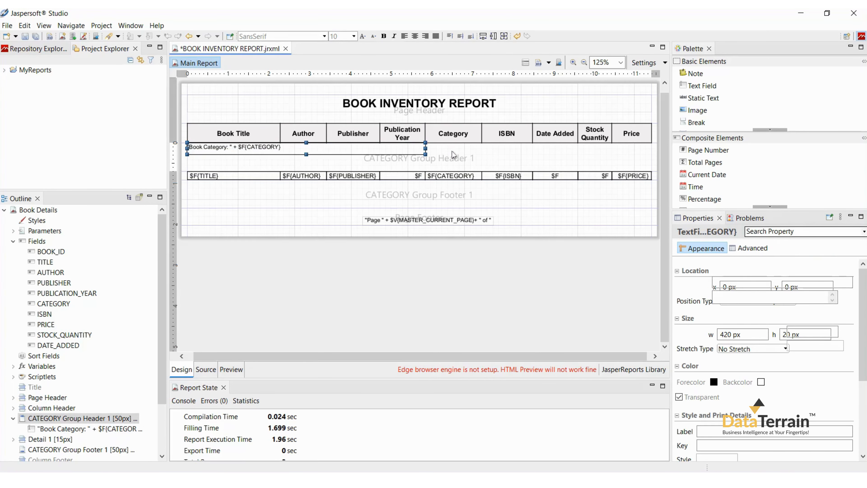
Step: Format the category text field as Arial 12 bold with middle vertical alignment
{"action": "left_click", "coordinate": [379, 152]}
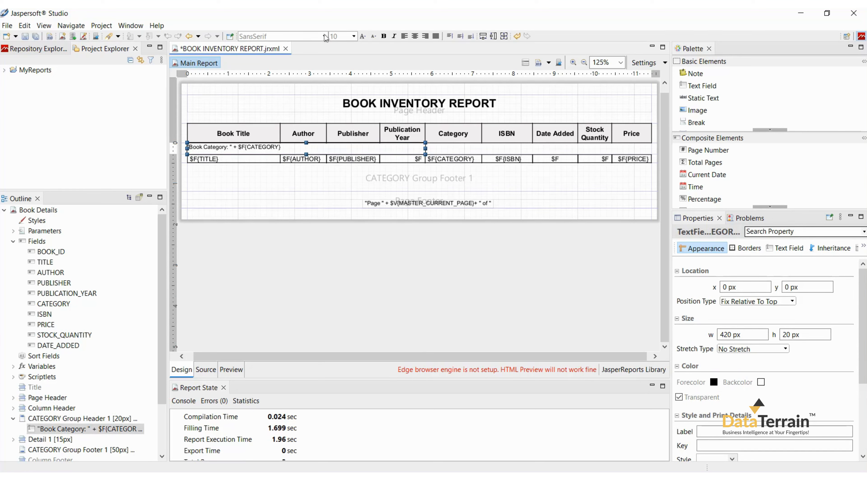
{"action": "left_click", "coordinate": [324, 36]}
{"action": "left_click", "coordinate": [279, 101]}
{"action": "double_click", "coordinate": [343, 36]}
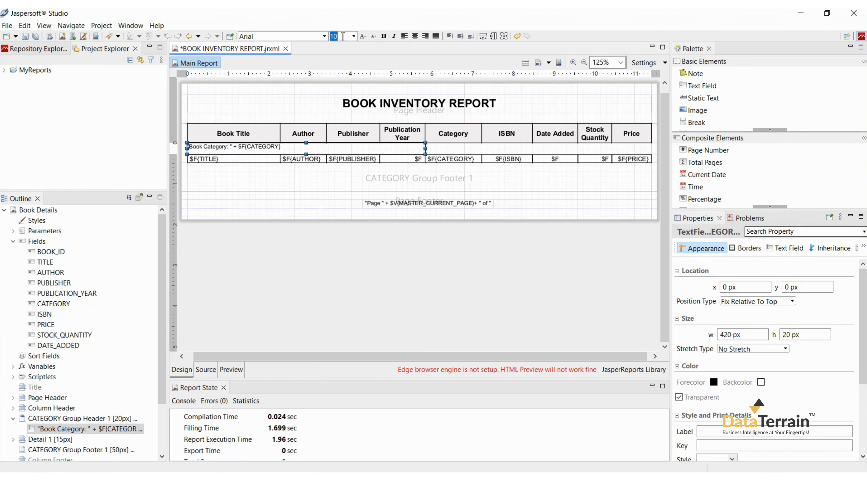
{"action": "type", "text": "12"}
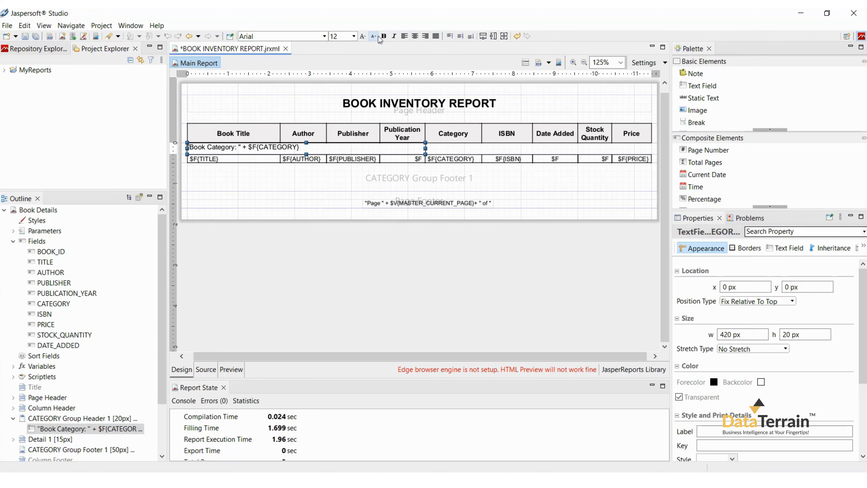
{"action": "left_click", "coordinate": [384, 36]}
{"action": "left_click", "coordinate": [460, 36]}
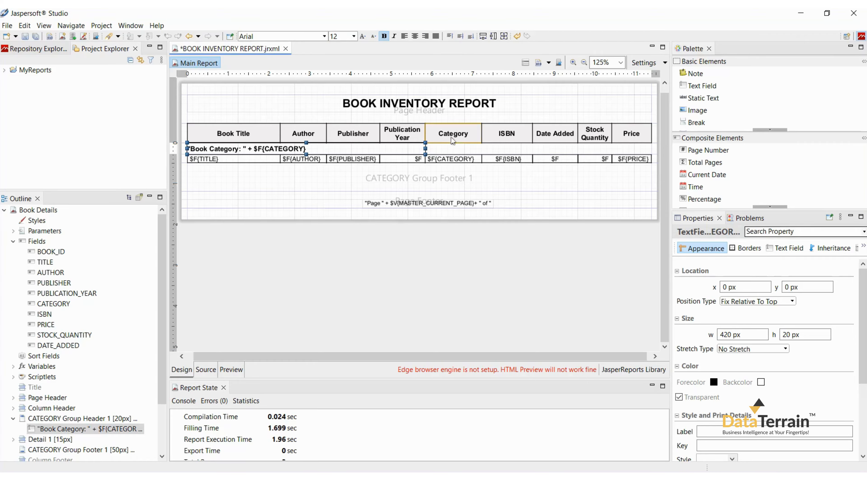
Step: Add a second CATEGORY group header band and copy all nine column headings, Book Title through Price, into it
{"action": "right_click", "coordinate": [458, 148]}
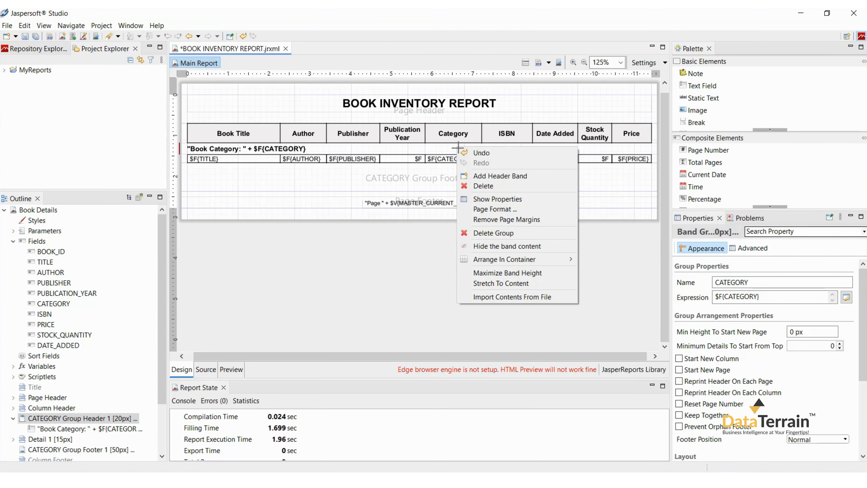
{"action": "left_click", "coordinate": [470, 176]}
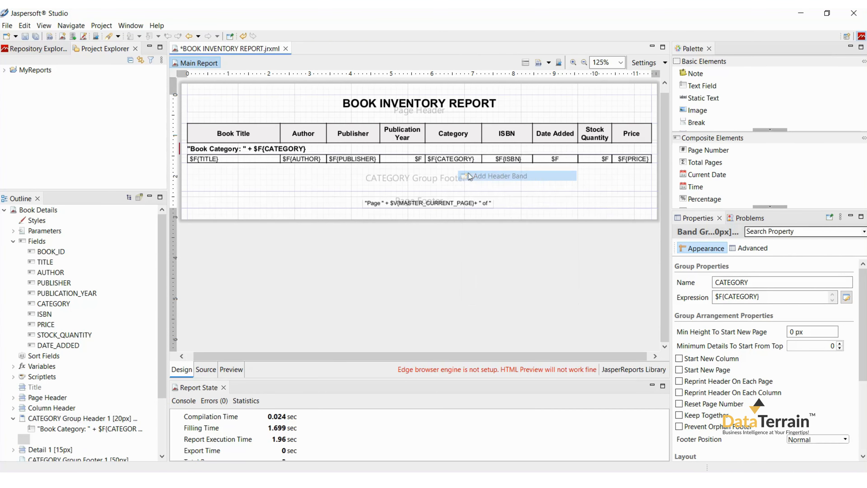
{"action": "left_click", "coordinate": [256, 131]}
{"action": "left_click", "coordinate": [619, 138], "text": "shift"}
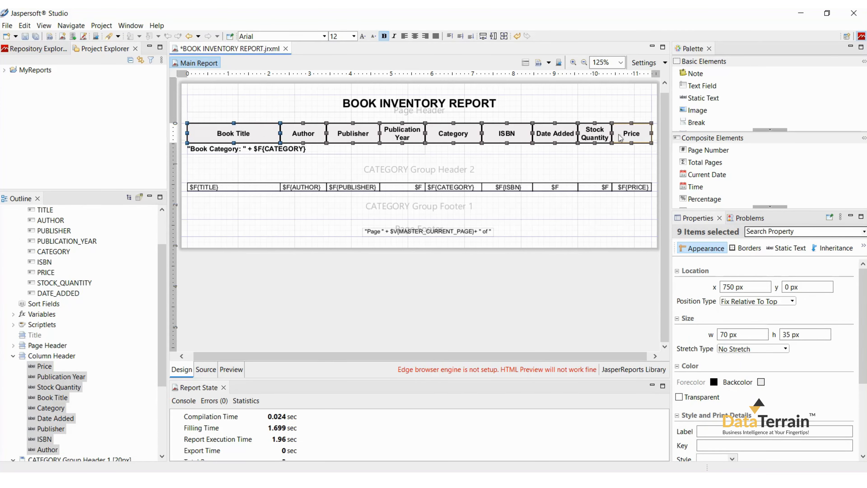
{"action": "key", "text": "ctrl+c"}
{"action": "left_click", "coordinate": [521, 177]}
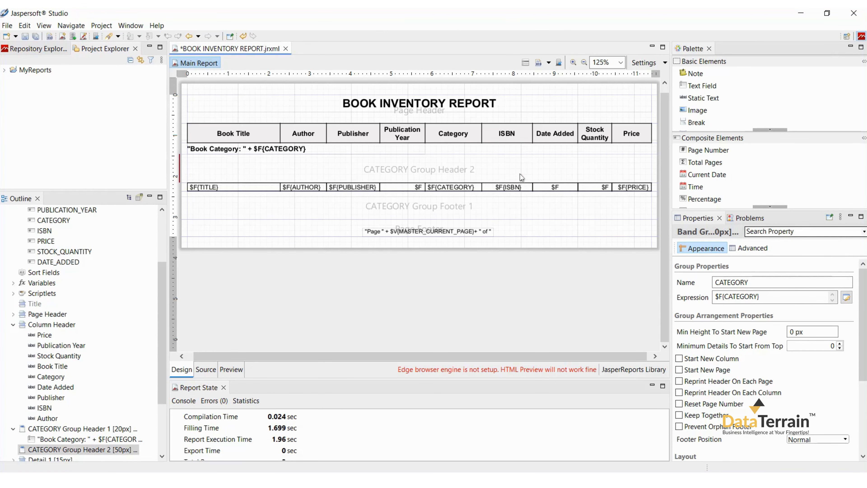
{"action": "key", "text": "ctrl+v"}
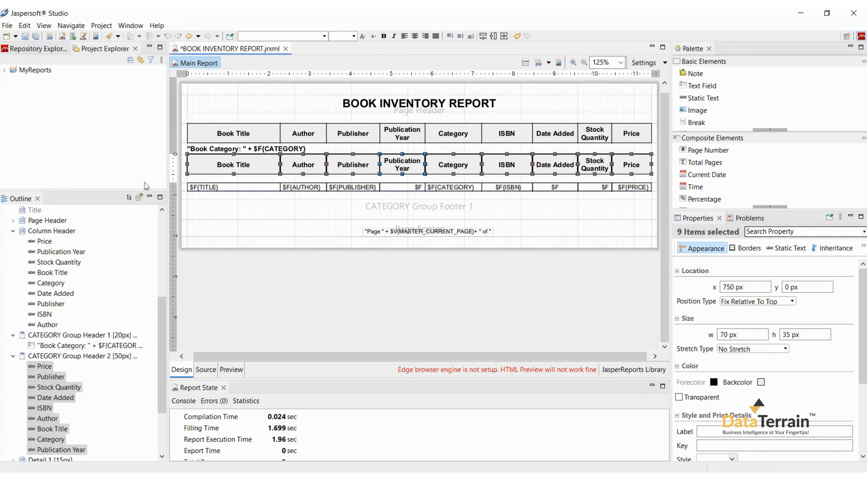
Step: Fit the second group header band to its headings and delete the original Column Header band
{"action": "left_click", "coordinate": [184, 170]}
{"action": "double_click", "coordinate": [185, 173]}
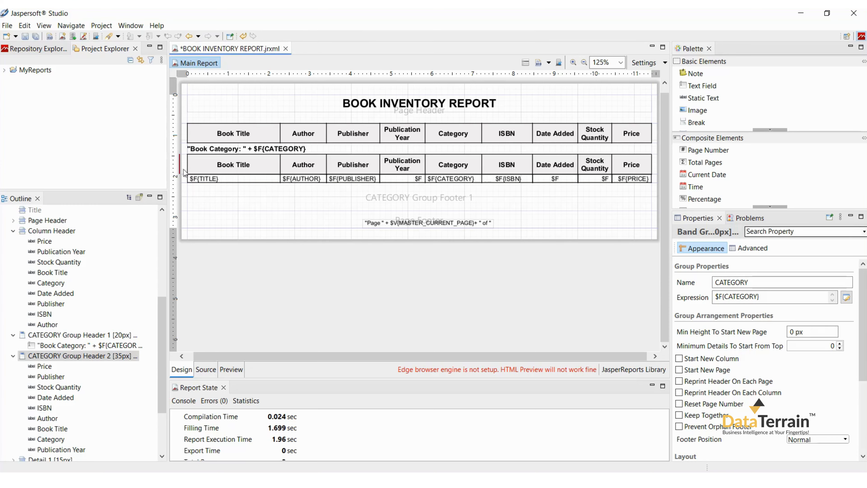
{"action": "right_click", "coordinate": [186, 133]}
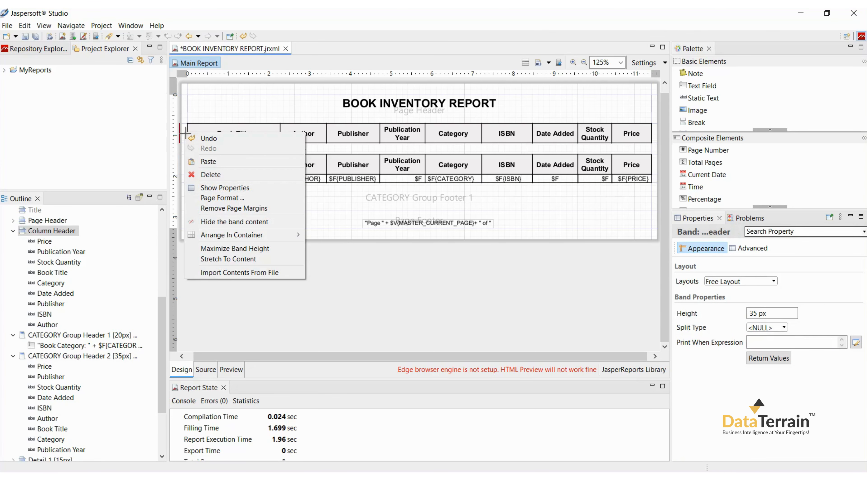
{"action": "left_click", "coordinate": [210, 174]}
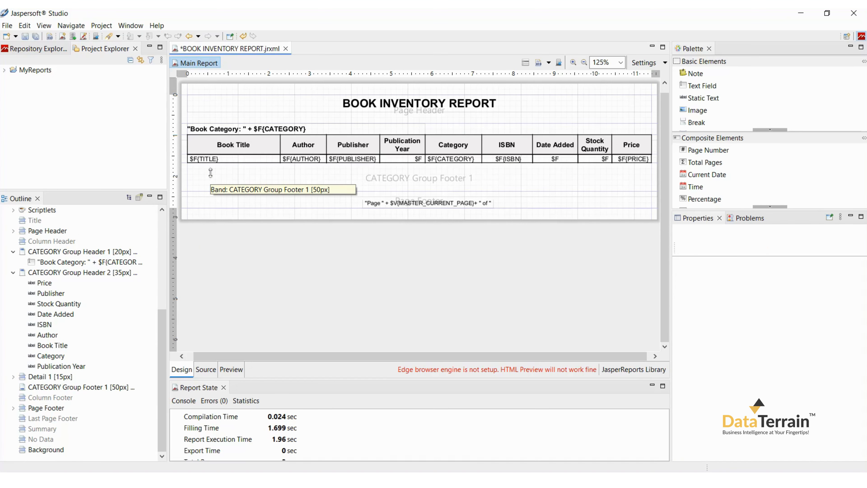
Step: Set the CATEGORY group footer band's height to 5 px and enable reprinting the group header on each page
{"action": "left_click", "coordinate": [211, 173]}
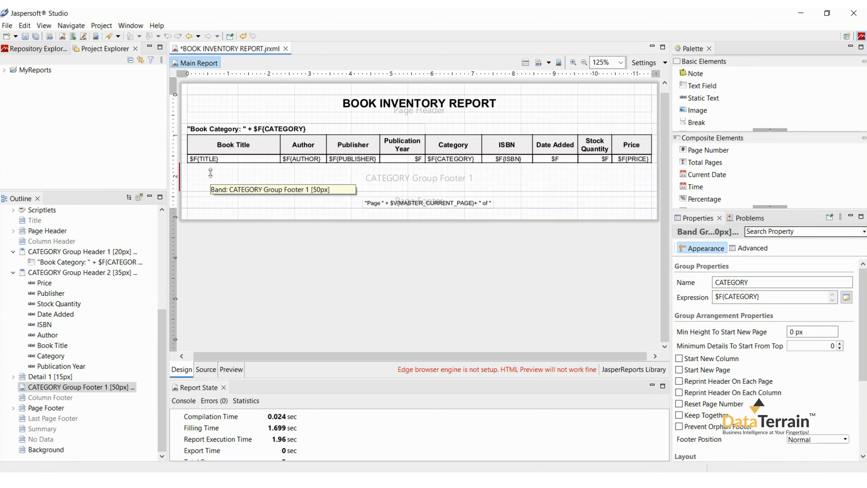
{"action": "scroll", "coordinate": [840, 385], "scroll_direction": "down", "scroll_amount": 3}
{"action": "scroll", "coordinate": [840, 384], "scroll_direction": "down", "scroll_amount": 2}
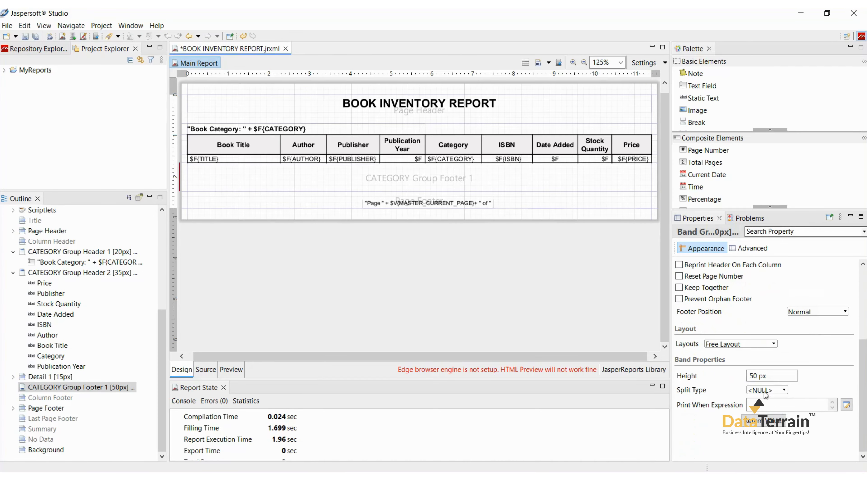
{"action": "left_click", "coordinate": [761, 376]}
{"action": "key", "text": "BackSpace"}
{"action": "key", "text": "BackSpace"}
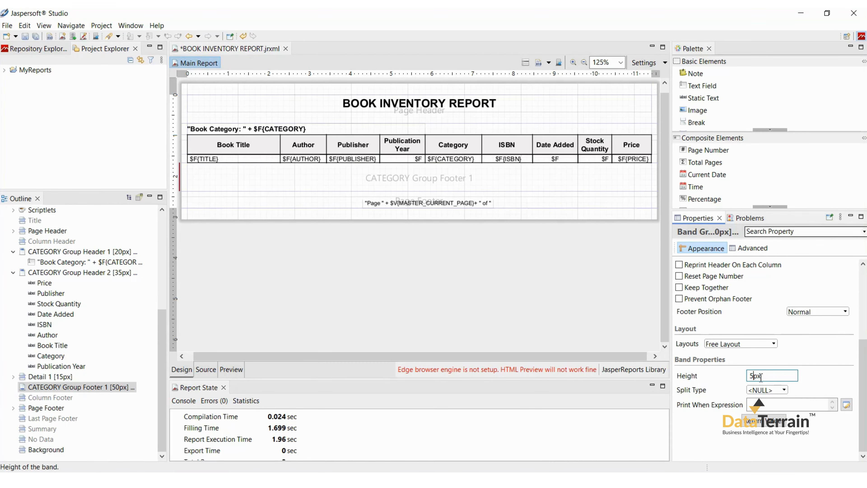
{"action": "key", "text": "Return"}
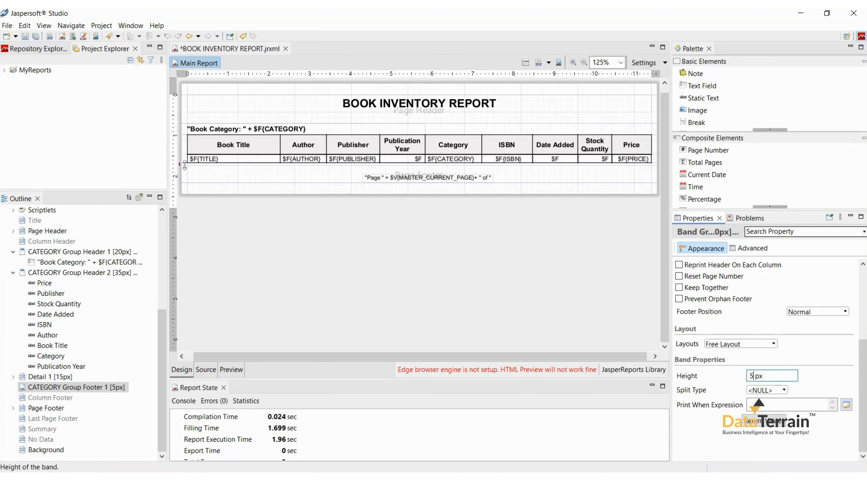
{"action": "scroll", "coordinate": [862, 364], "scroll_direction": "up", "scroll_amount": 5}
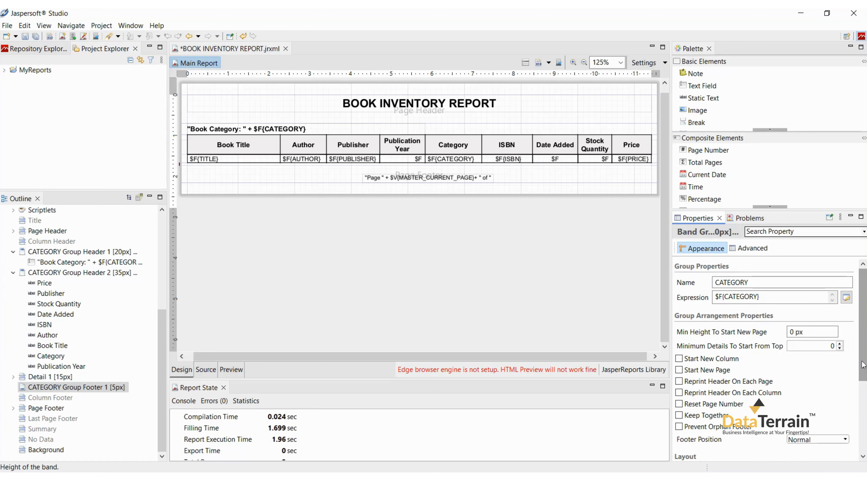
{"action": "left_click", "coordinate": [679, 381]}
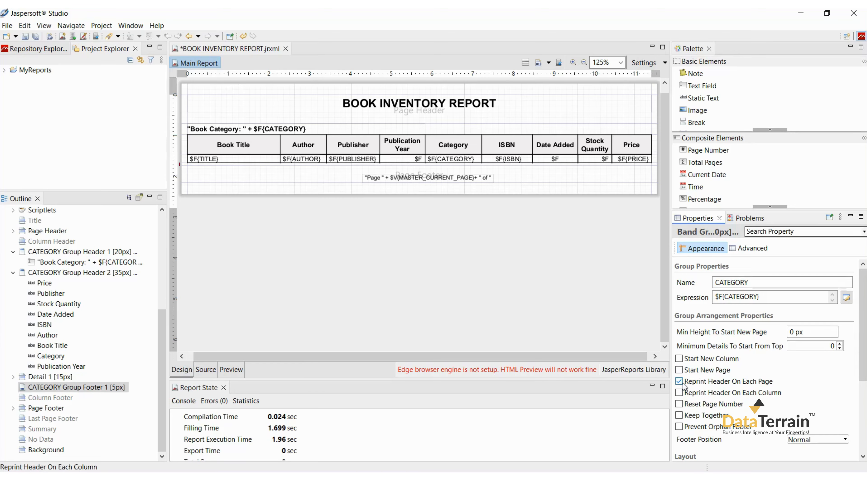
Step: Enable Keep Together for the CATEGORY group and save the report from its preview
{"action": "left_click", "coordinate": [680, 415]}
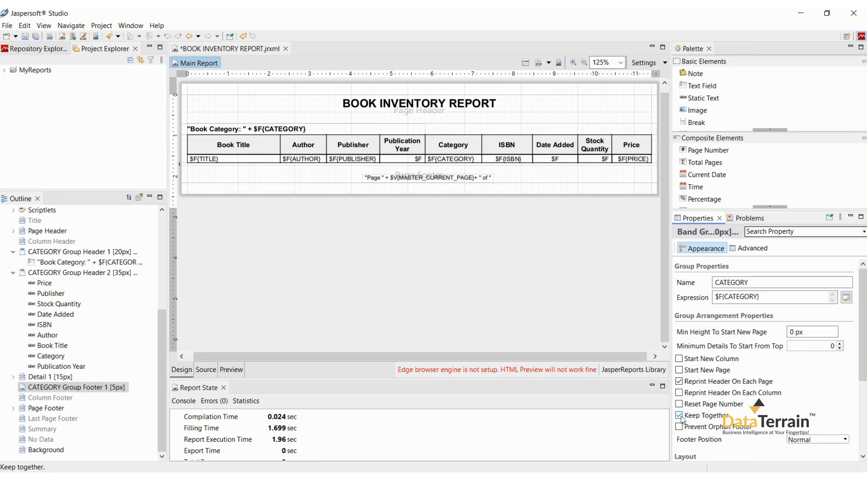
{"action": "left_click", "coordinate": [231, 369]}
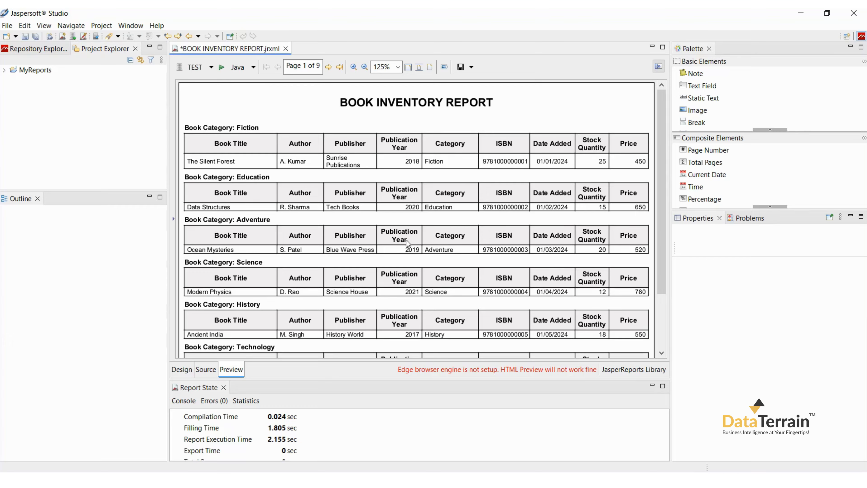
{"action": "key", "text": "ctrl+s"}
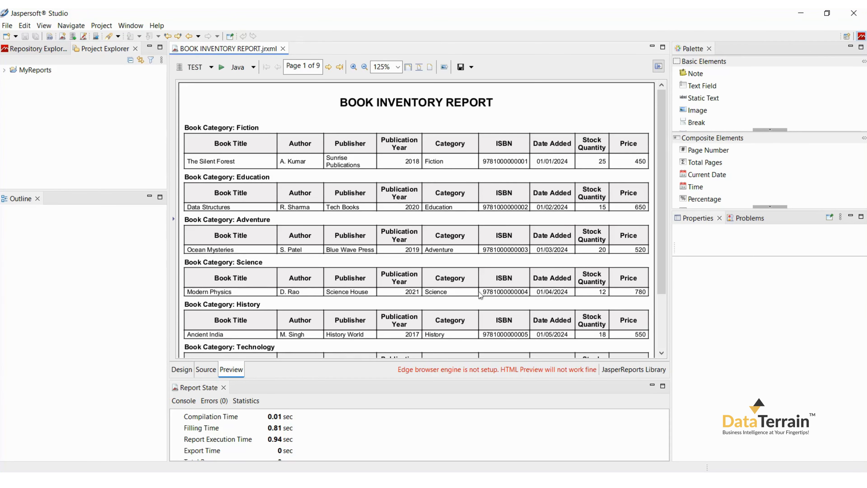
Step: Examine how the books are grouped by category on the first, second and last pages of the preview
{"action": "scroll", "coordinate": [478, 291], "scroll_direction": "down", "scroll_amount": 3}
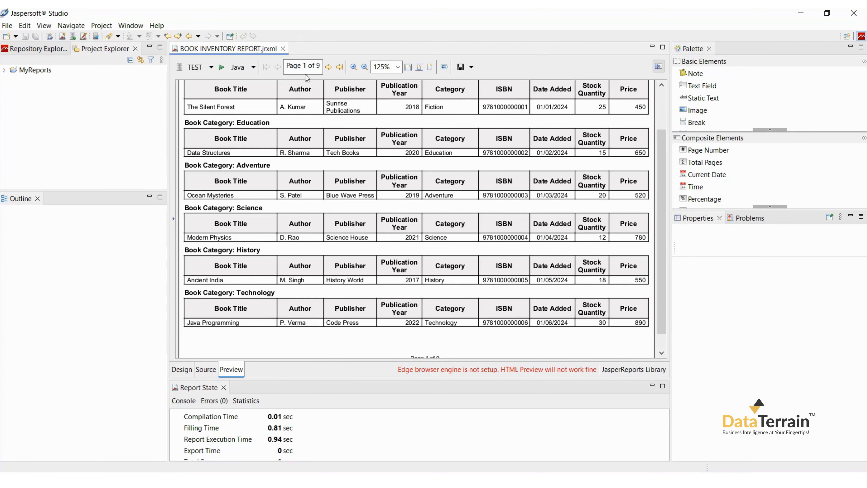
{"action": "left_click", "coordinate": [328, 67]}
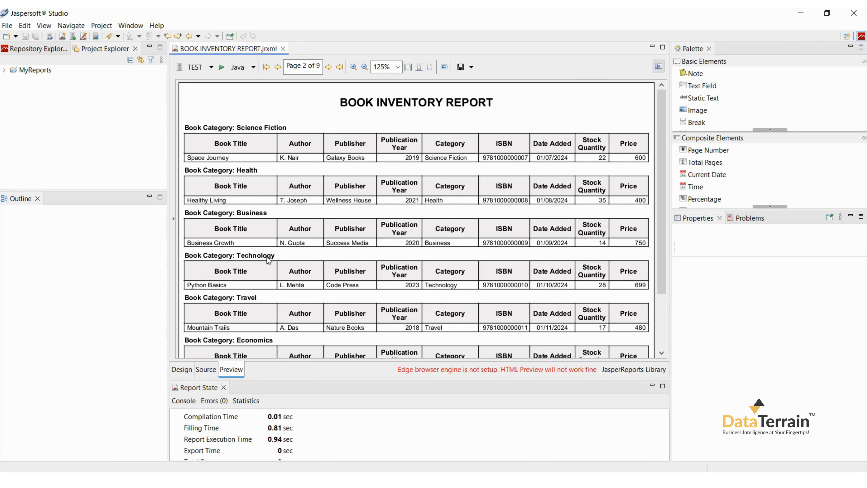
{"action": "left_click", "coordinate": [340, 67]}
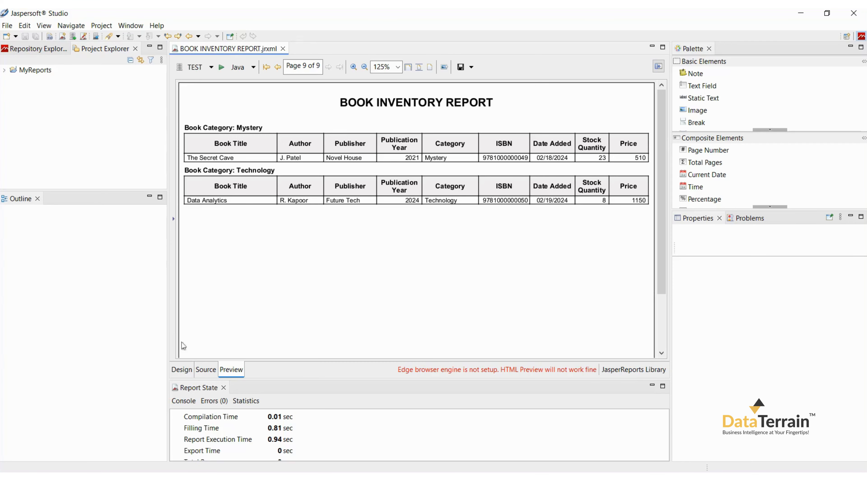
Step: Add a sort field on CATEGORY to the report design and preview the sorted report
{"action": "left_click", "coordinate": [185, 370]}
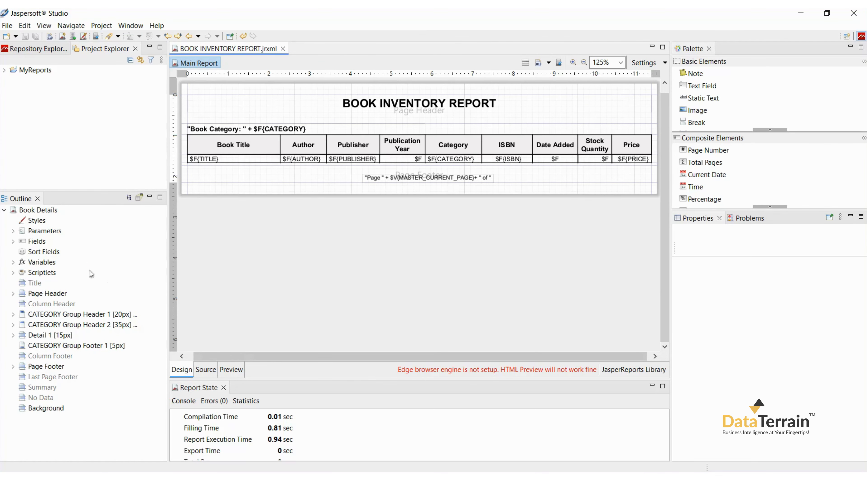
{"action": "left_click", "coordinate": [52, 253]}
{"action": "right_click", "coordinate": [52, 256]}
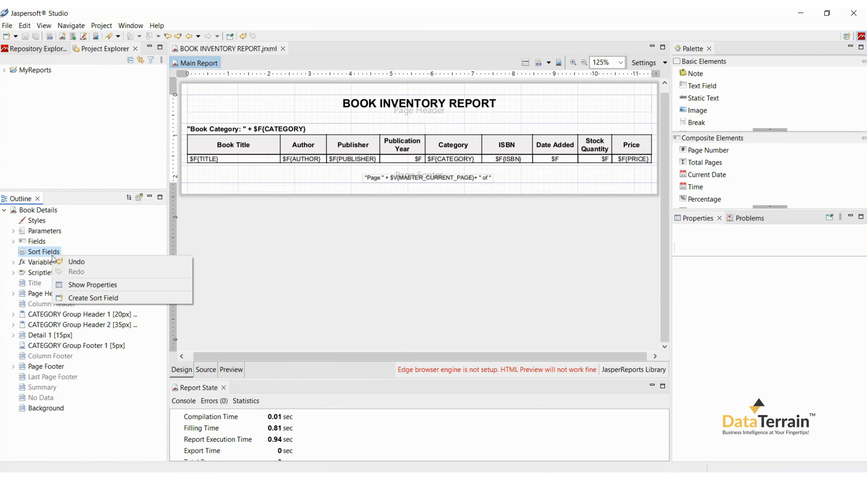
{"action": "left_click", "coordinate": [71, 297]}
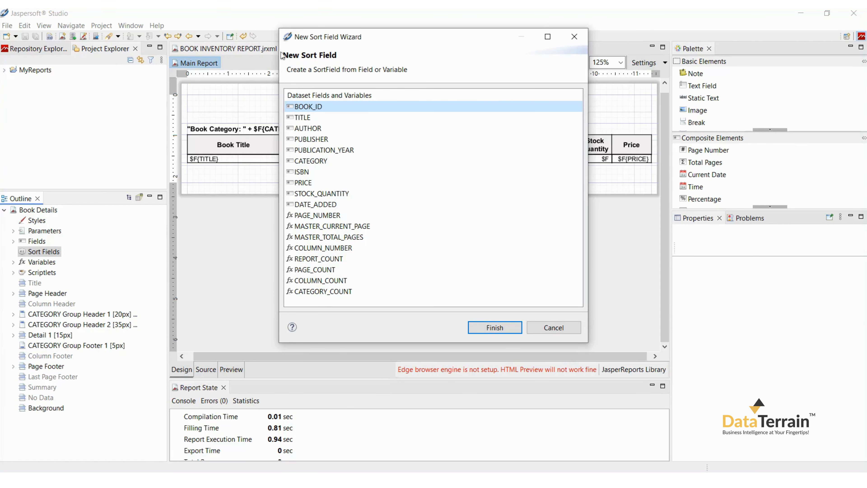
{"action": "left_click", "coordinate": [313, 164]}
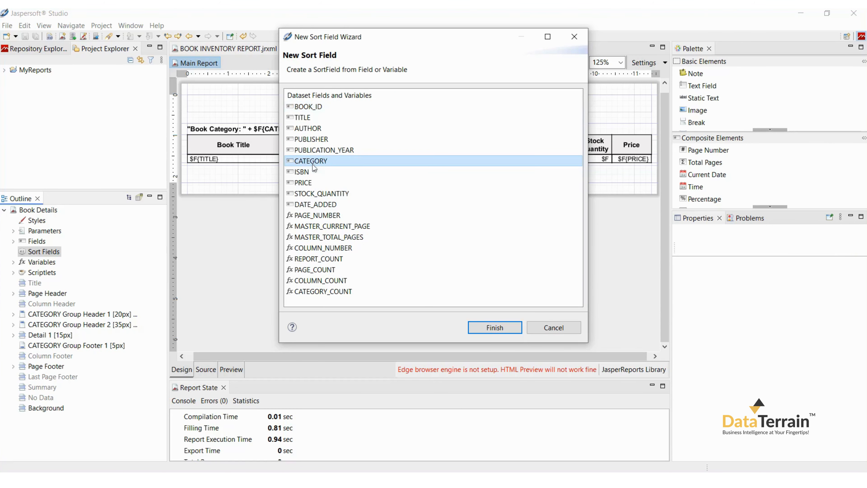
{"action": "left_click", "coordinate": [479, 330]}
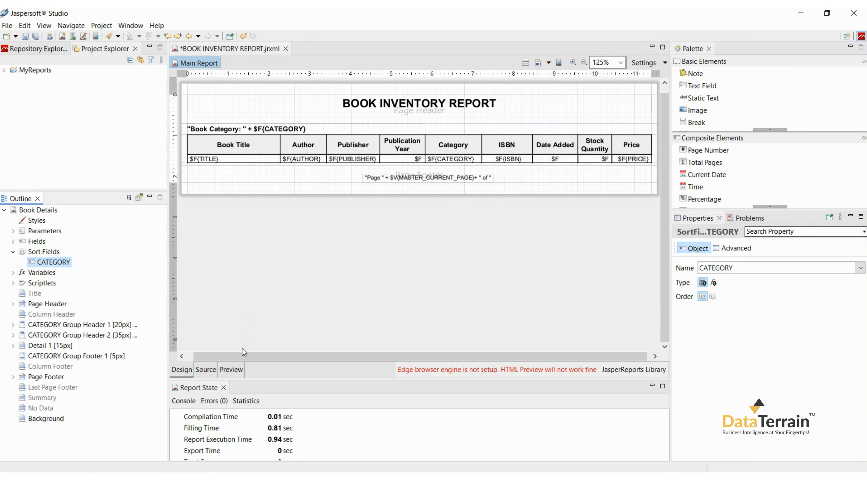
{"action": "left_click", "coordinate": [232, 369]}
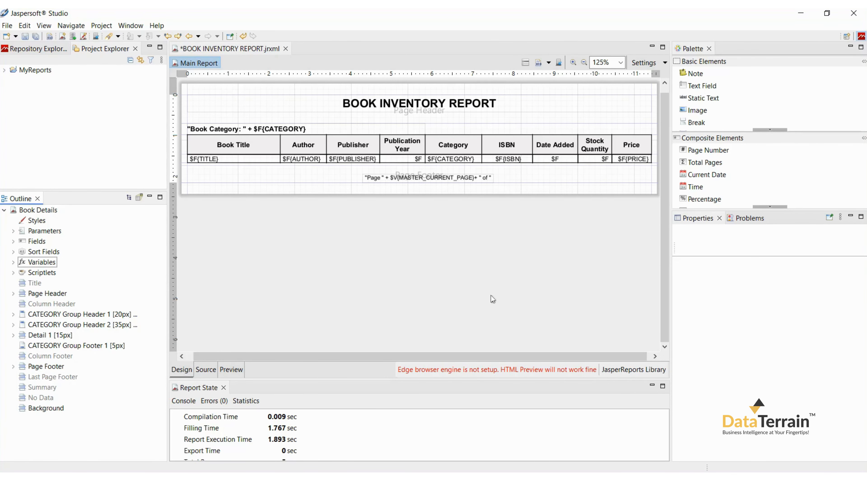
Step: Create a report variable named Category_Subtotal with the value class java.math.BigDecimal
{"action": "right_click", "coordinate": [48, 264]}
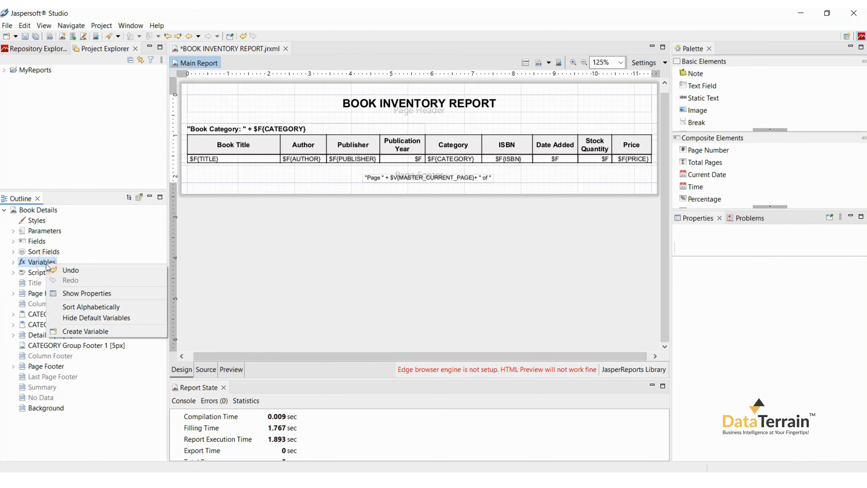
{"action": "left_click", "coordinate": [77, 330]}
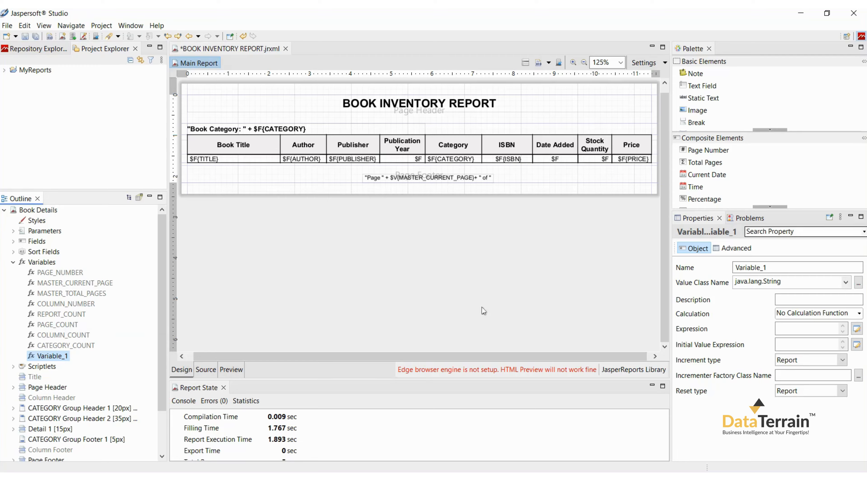
{"action": "double_click", "coordinate": [768, 268]}
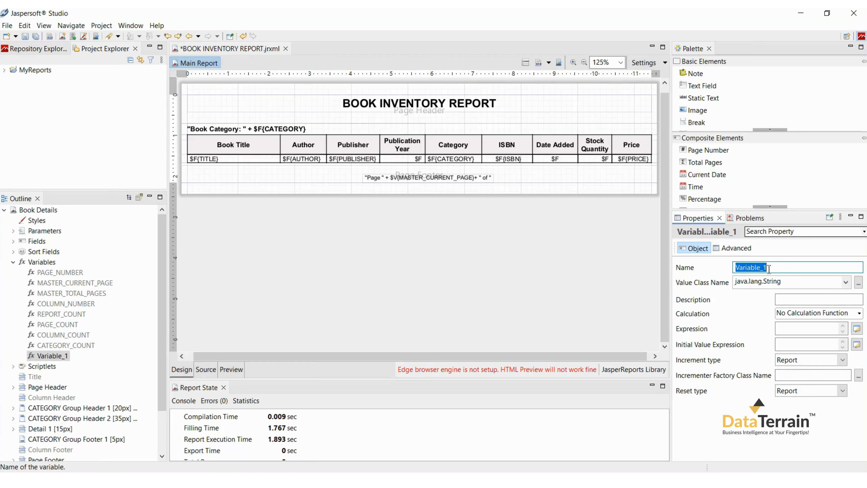
{"action": "type", "text": "c"}
{"action": "left_click", "coordinate": [733, 284]}
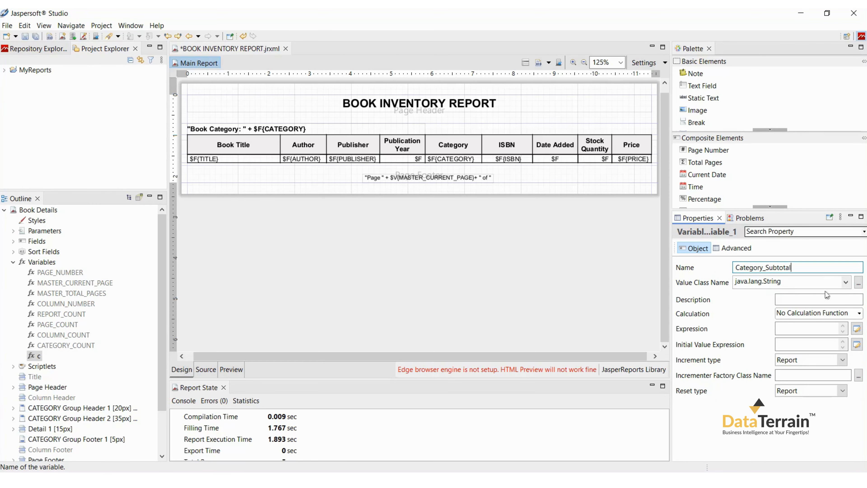
{"action": "left_click", "coordinate": [844, 285]}
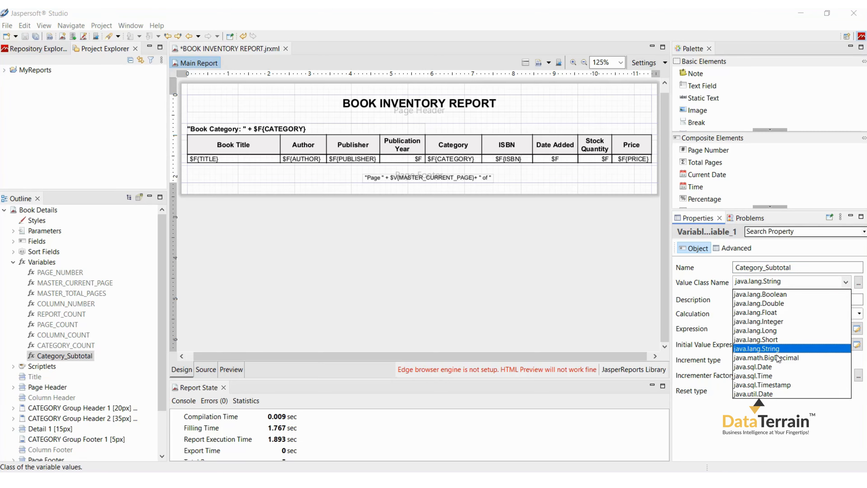
{"action": "left_click", "coordinate": [779, 355]}
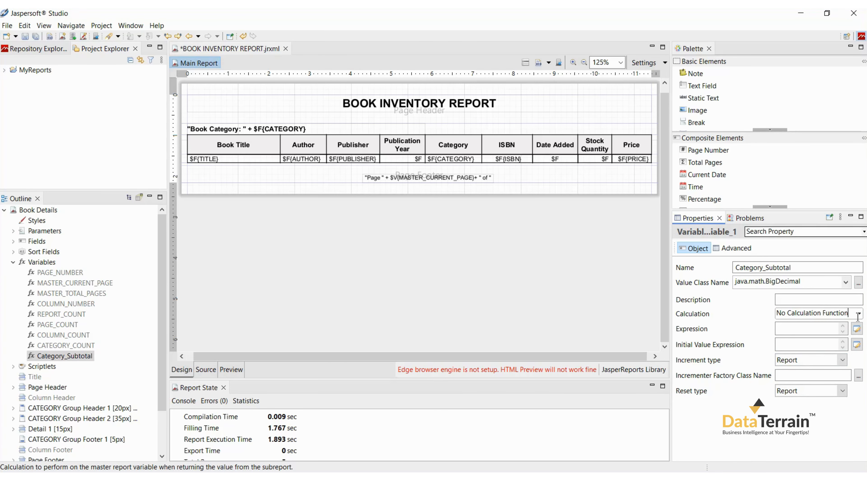
Step: Make Category_Subtotal calculate the Sum of $F{PRICE} with the reset type [Group] CATEGORY
{"action": "left_click", "coordinate": [859, 313]}
{"action": "left_click", "coordinate": [785, 348]}
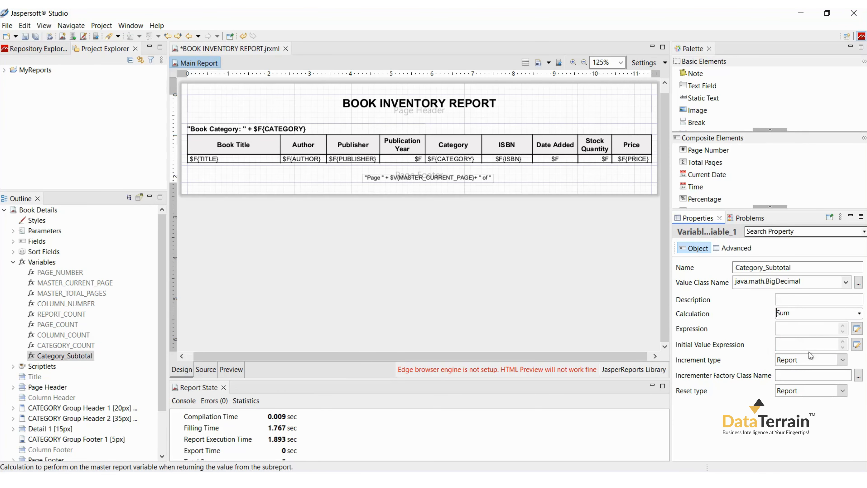
{"action": "left_click", "coordinate": [856, 329]}
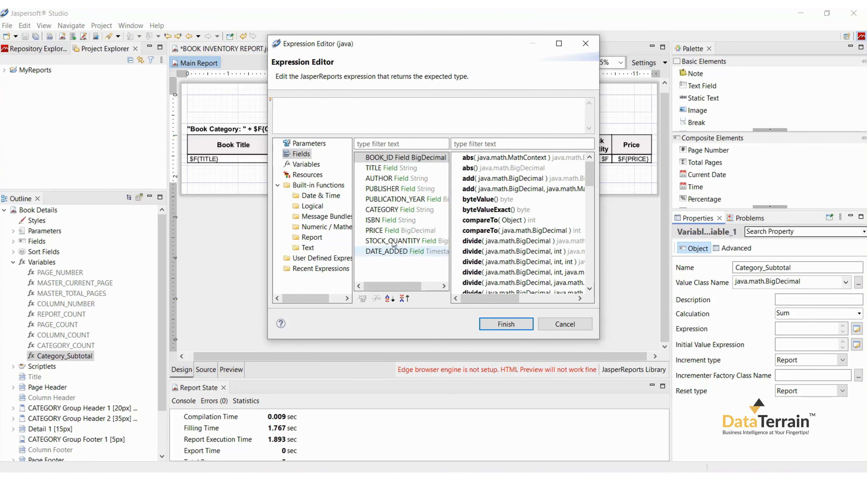
{"action": "double_click", "coordinate": [393, 231]}
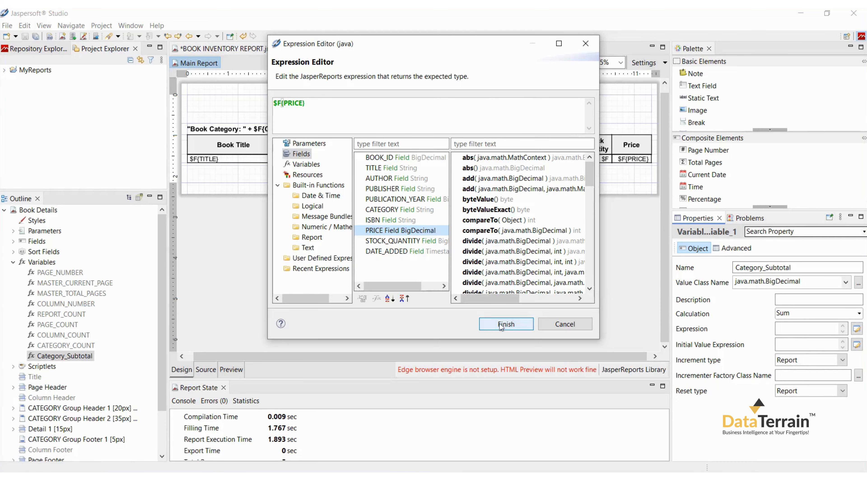
{"action": "left_click", "coordinate": [507, 324]}
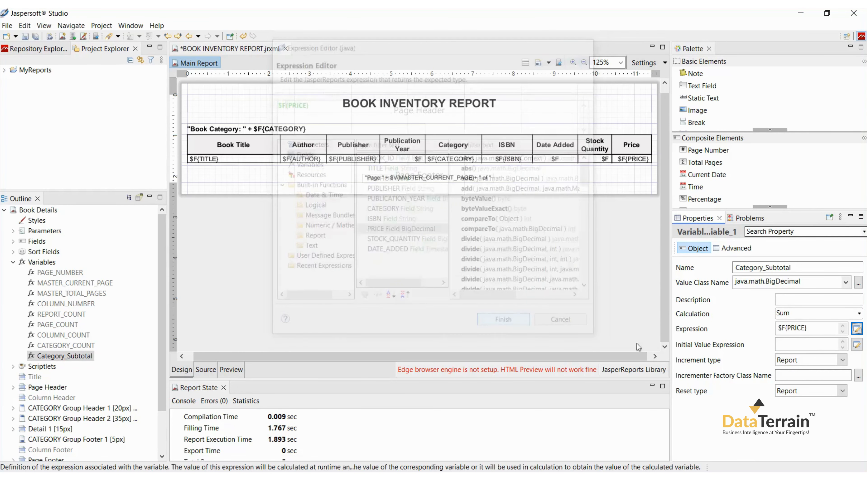
{"action": "left_click", "coordinate": [842, 390]}
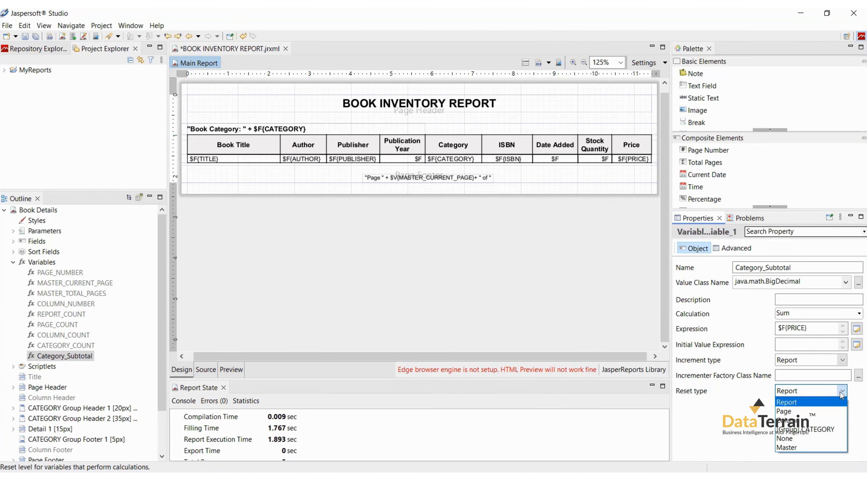
{"action": "left_click", "coordinate": [816, 427]}
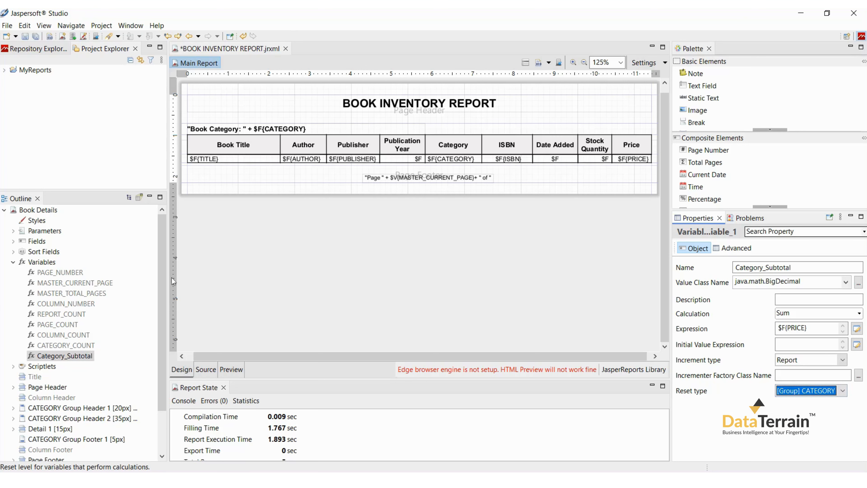
Step: Create another report variable named Price_Grandtotal with the value class java.math.BigDecimal
{"action": "left_click", "coordinate": [38, 263]}
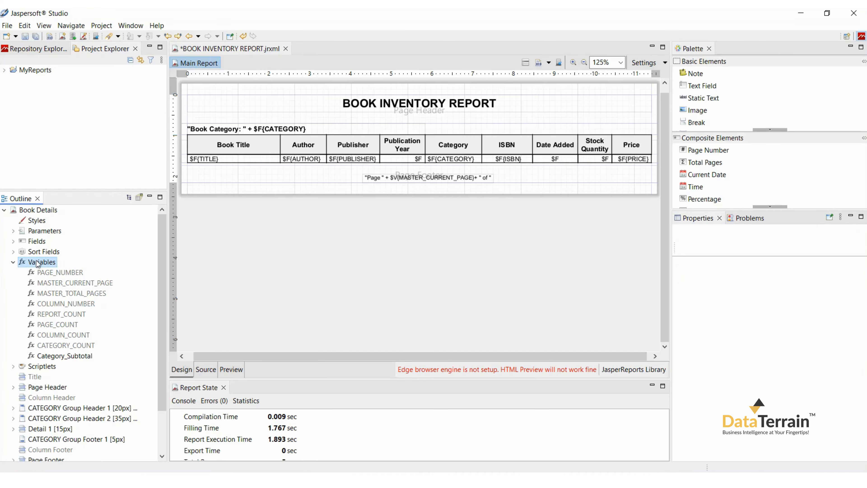
{"action": "right_click", "coordinate": [37, 264]}
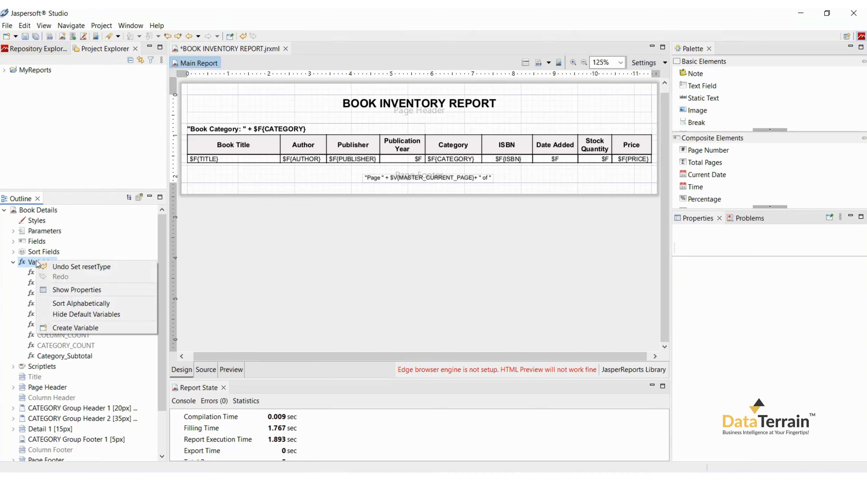
{"action": "left_click", "coordinate": [76, 330]}
{"action": "left_click", "coordinate": [702, 274]}
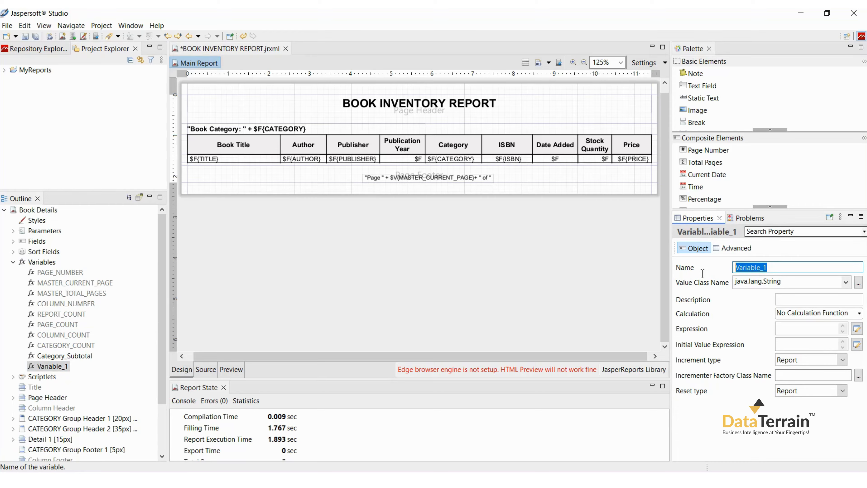
{"action": "type", "text": "p"}
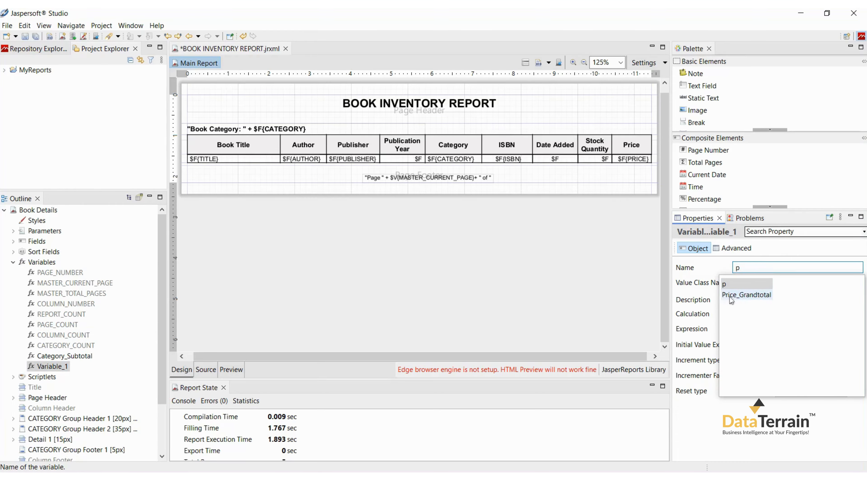
{"action": "left_click", "coordinate": [730, 297]}
{"action": "left_click", "coordinate": [846, 282]}
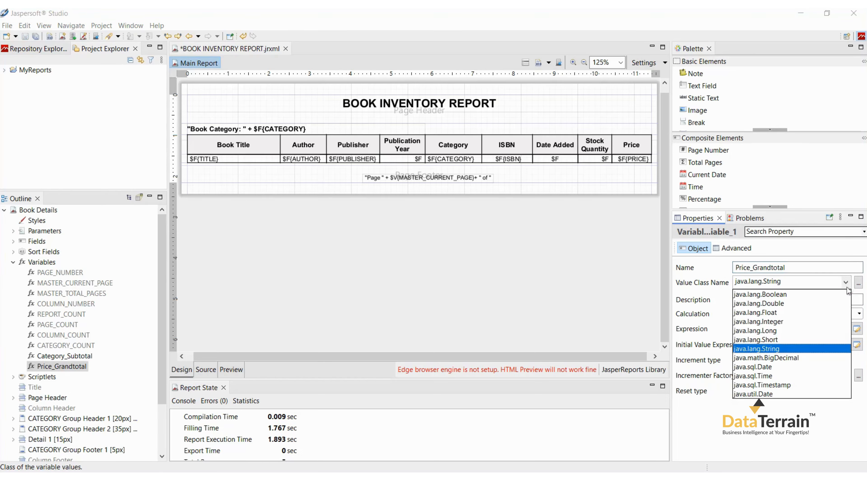
{"action": "left_click", "coordinate": [780, 358]}
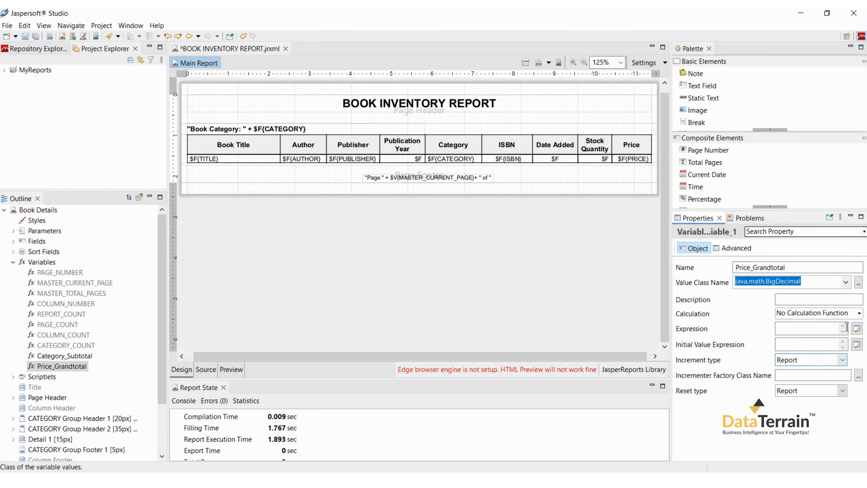
Step: Make Price_Grandtotal calculate the Sum of $F{PRICE}
{"action": "left_click", "coordinate": [859, 313]}
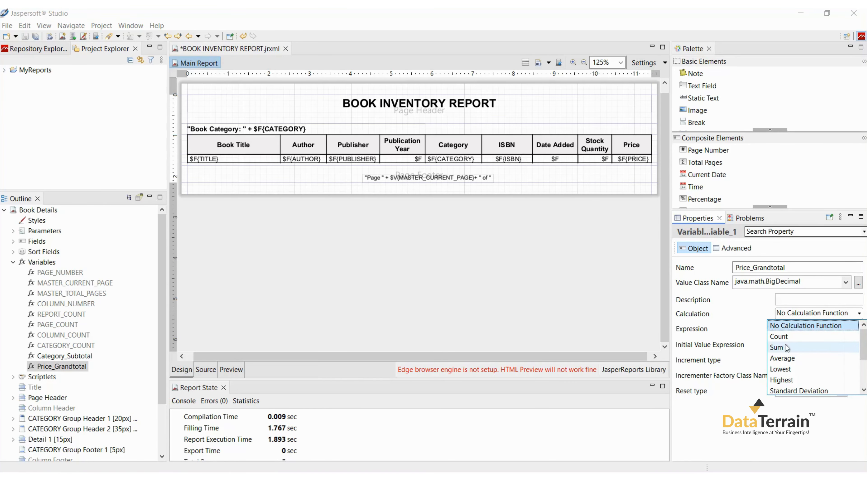
{"action": "left_click", "coordinate": [799, 348]}
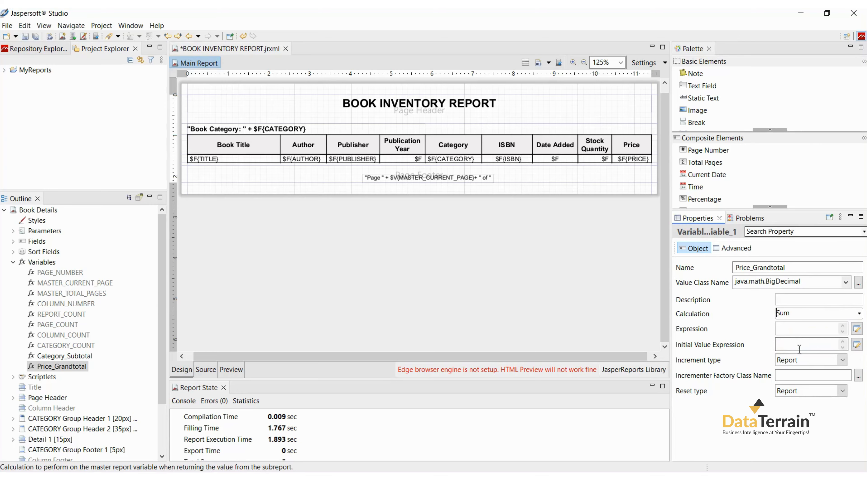
{"action": "left_click", "coordinate": [857, 328]}
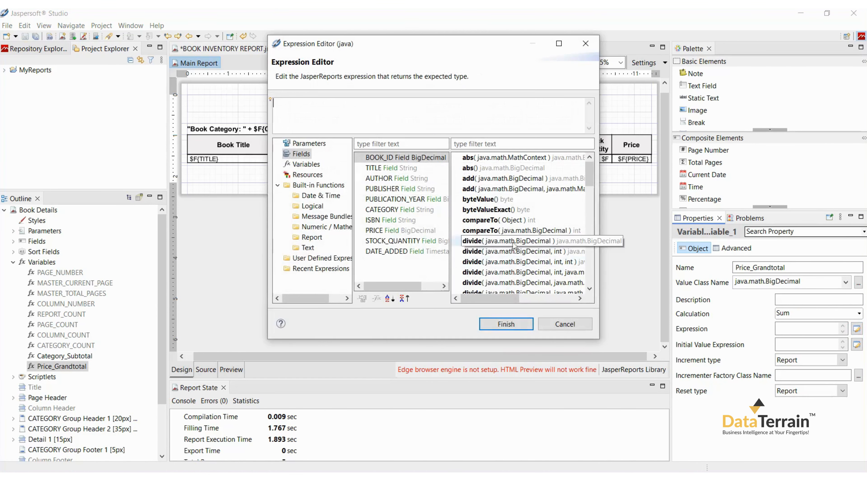
{"action": "double_click", "coordinate": [393, 231]}
{"action": "left_click", "coordinate": [495, 324]}
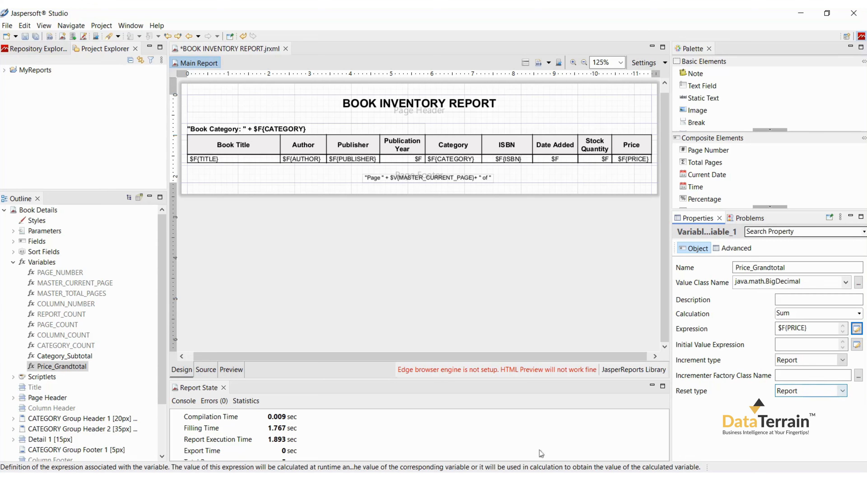
Step: Set the height of the CATEGORY Group Footer 1 band to 20 px
{"action": "left_click", "coordinate": [90, 449]}
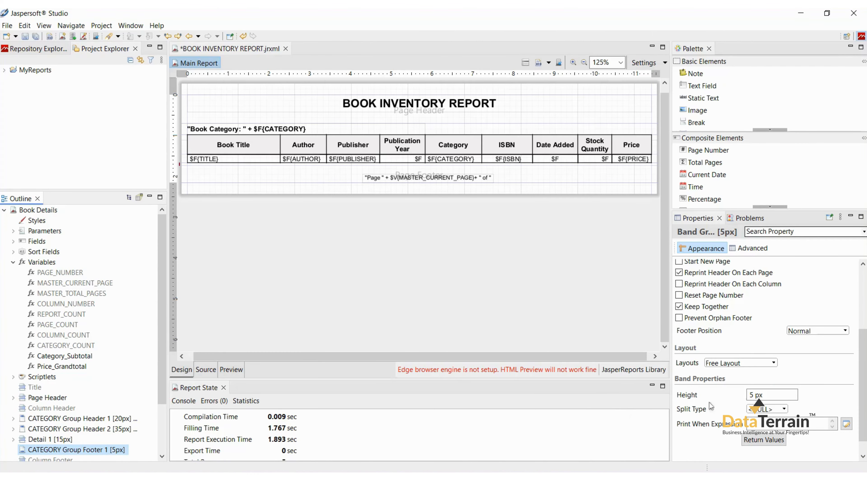
{"action": "double_click", "coordinate": [751, 395]}
{"action": "type", "text": "20"}
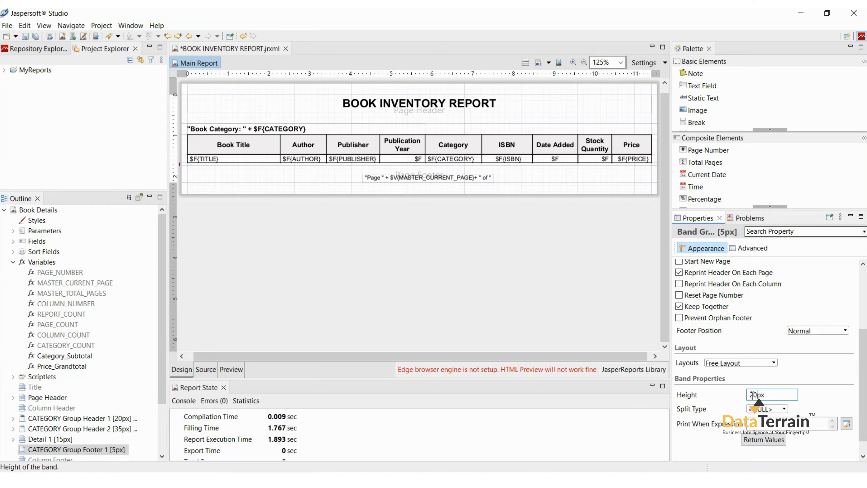
{"action": "key", "text": "Return"}
Step: Place the Category_Subtotal variable in CATEGORY Group Footer 1 with the expression "Sub Total Price for each Category : " + $V{Category_Subtotal}
{"action": "left_click", "coordinate": [51, 357]}
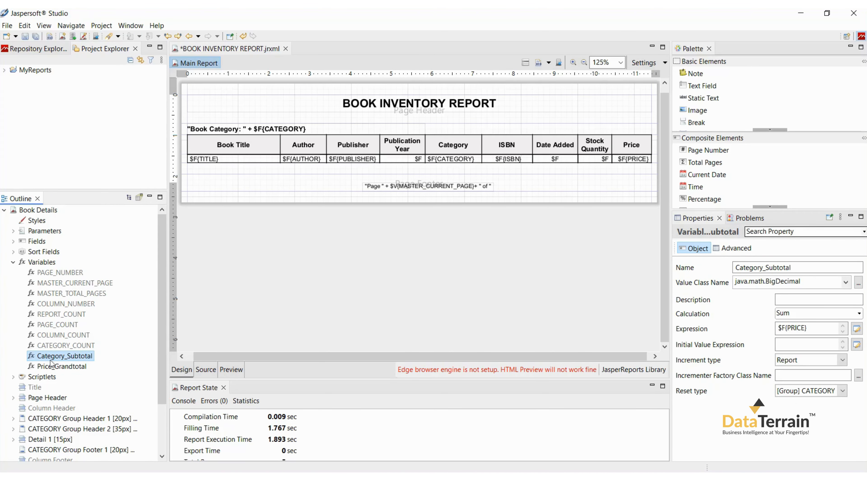
{"action": "left_click_drag", "start_coordinate": [51, 362], "coordinate": [208, 173]}
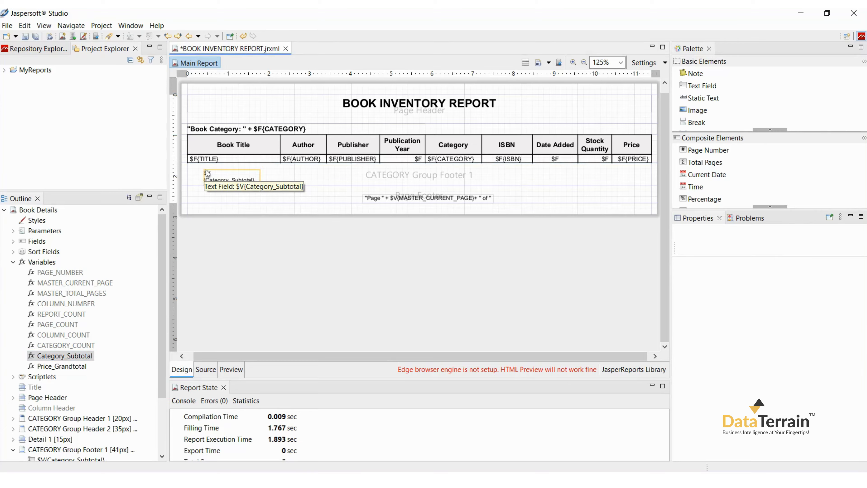
{"action": "double_click", "coordinate": [212, 180]}
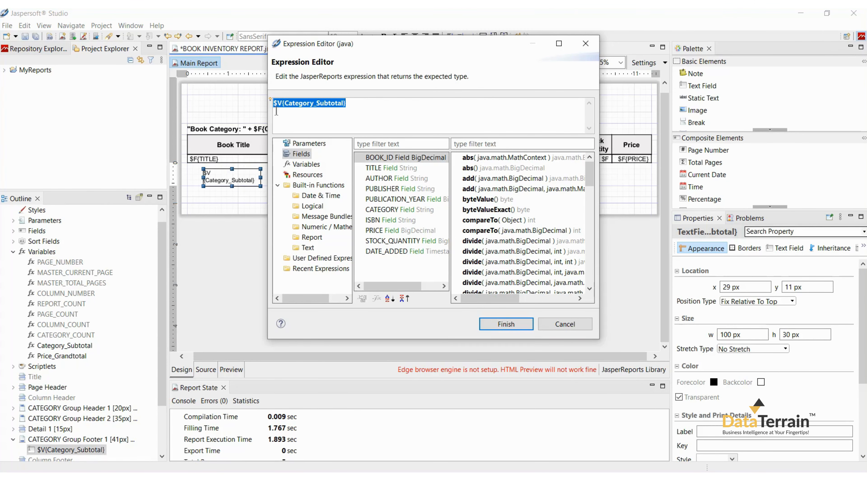
{"action": "left_click", "coordinate": [276, 106]}
{"action": "type", "text": "\"Sub Total Price for each Category : \" +"}
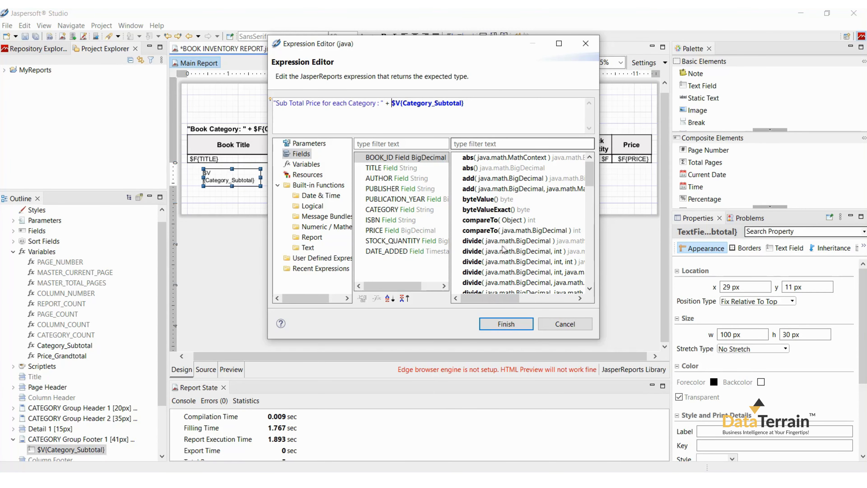
{"action": "left_click", "coordinate": [525, 324]}
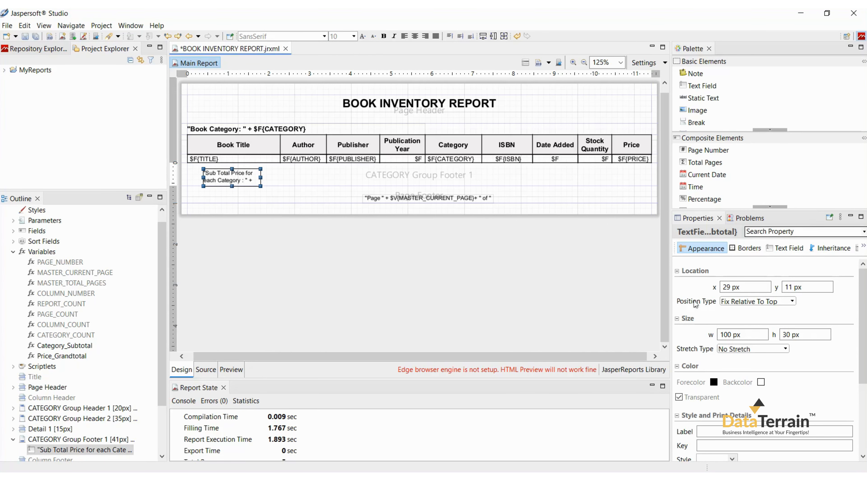
Step: Position the subtotal text field at x 0 px and y 0 px in the group footer
{"action": "double_click", "coordinate": [732, 288]}
{"action": "type", "text": "0"}
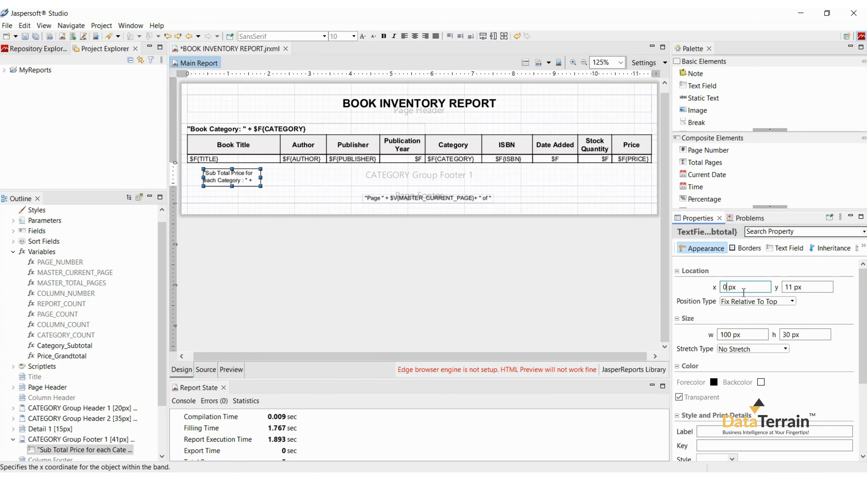
{"action": "key", "text": "Tab"}
{"action": "type", "text": "0"}
Step: Size the subtotal field to 816 px wide and 20 px high, and shrink the group footer band to fit it
{"action": "double_click", "coordinate": [729, 335]}
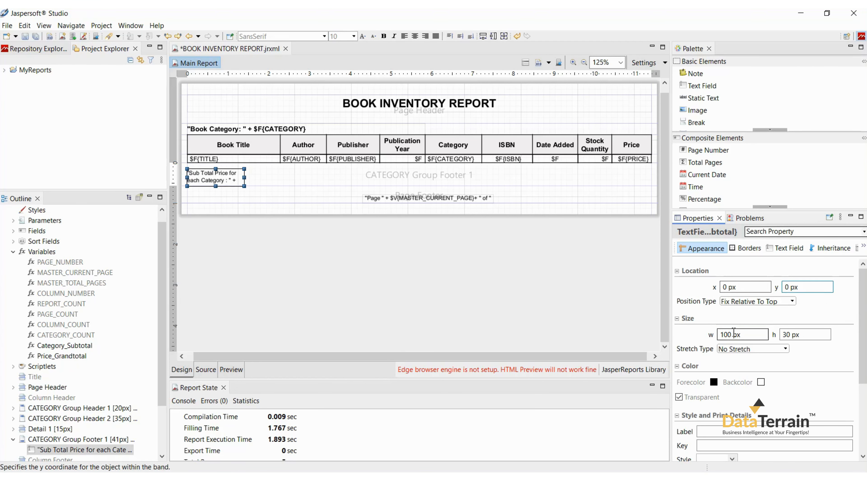
{"action": "type", "text": "81"}
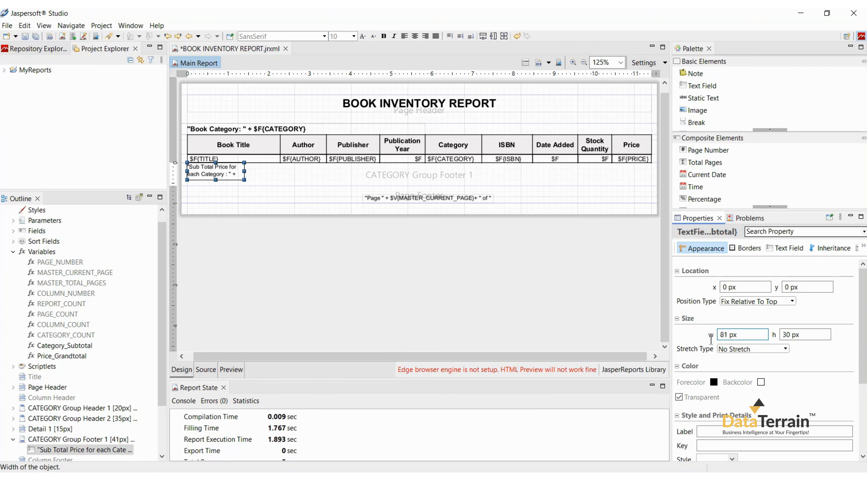
{"action": "type", "text": "6"}
{"action": "left_click_drag", "start_coordinate": [786, 334], "coordinate": [776, 338]}
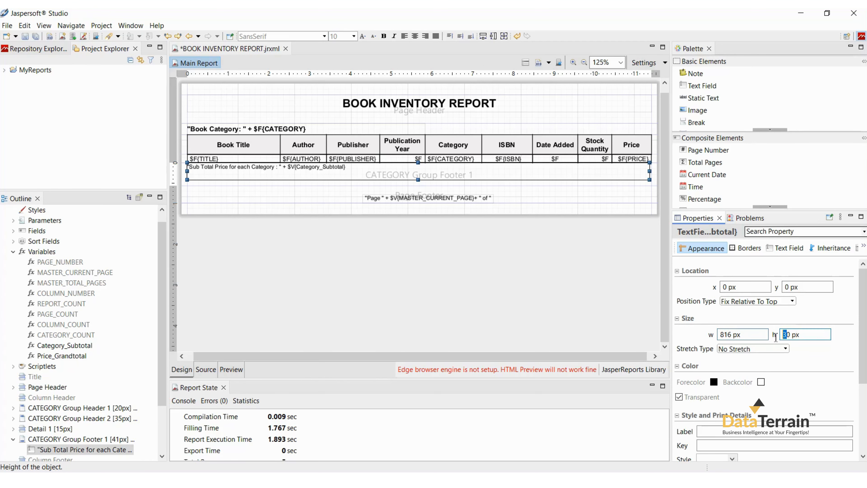
{"action": "key", "text": "Return"}
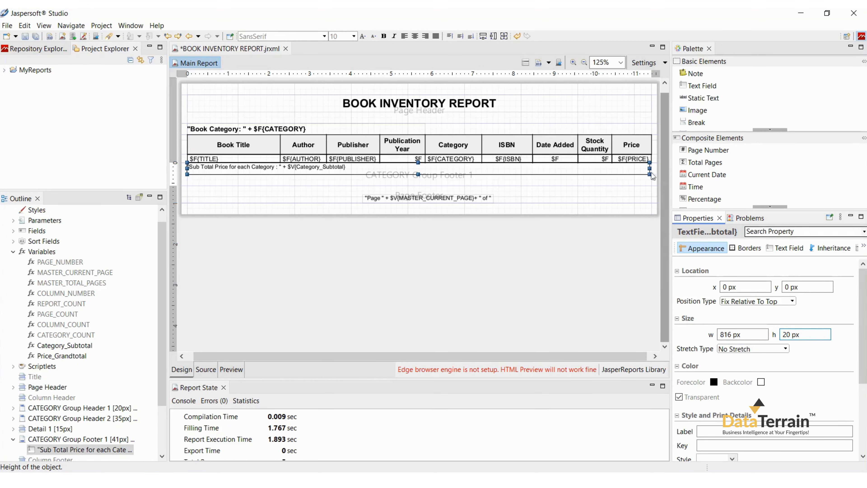
{"action": "left_click", "coordinate": [652, 172]}
{"action": "double_click", "coordinate": [652, 172]}
Step: Format the subtotal field in bold Arial, size 12, right-aligned and vertically centred
{"action": "left_click", "coordinate": [639, 171]}
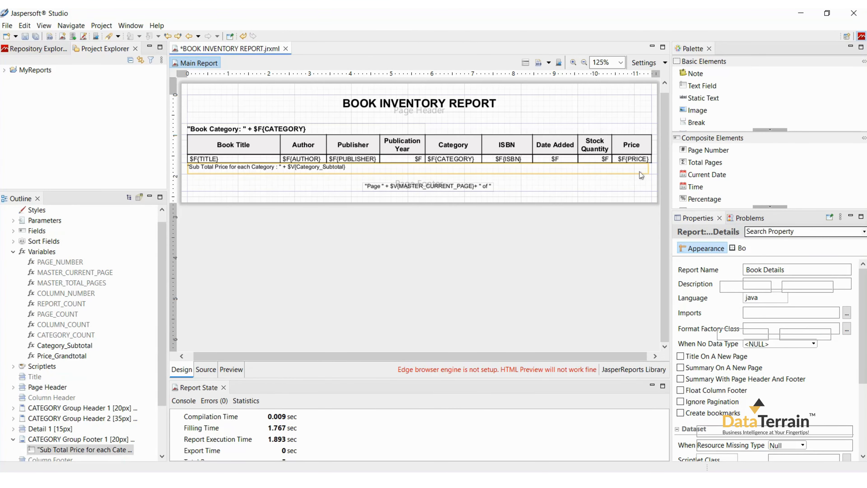
{"action": "left_click", "coordinate": [324, 36]}
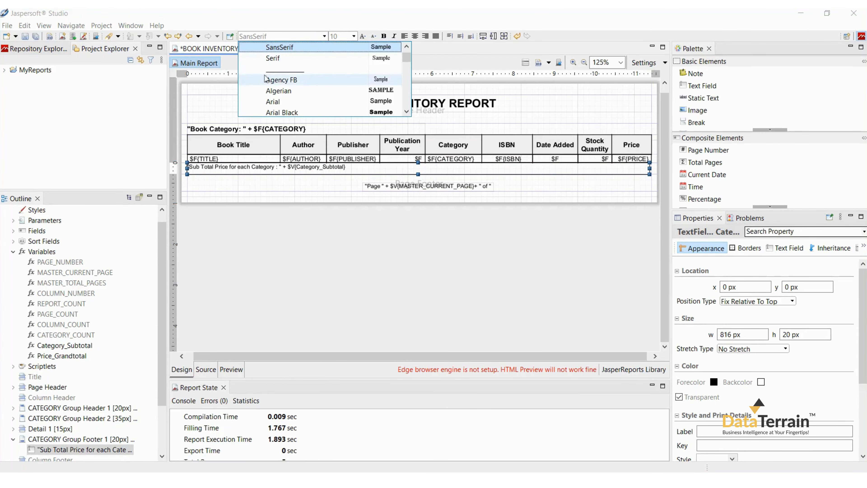
{"action": "left_click", "coordinate": [259, 103]}
{"action": "left_click", "coordinate": [344, 34]}
{"action": "type", "text": "12"}
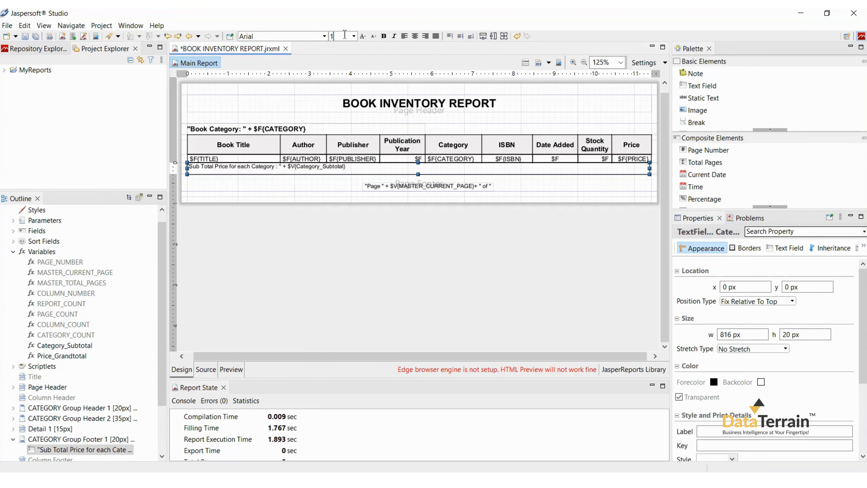
{"action": "key", "text": "Return"}
{"action": "left_click", "coordinate": [384, 39]}
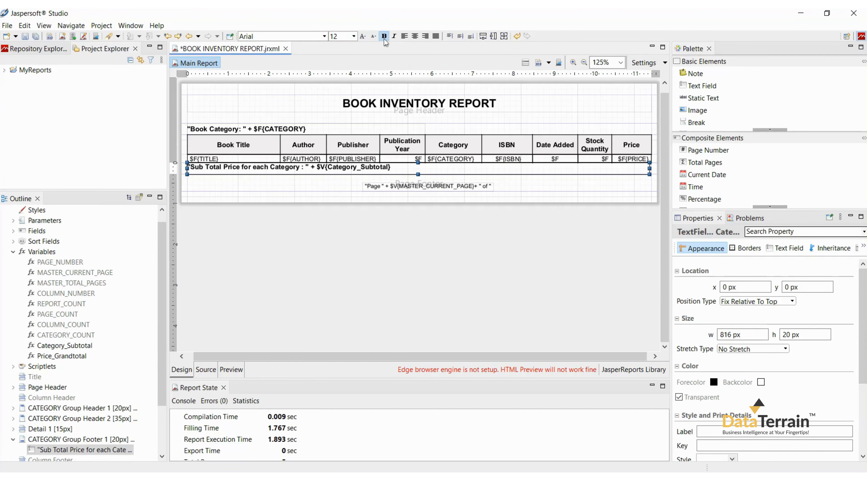
{"action": "left_click", "coordinate": [425, 37]}
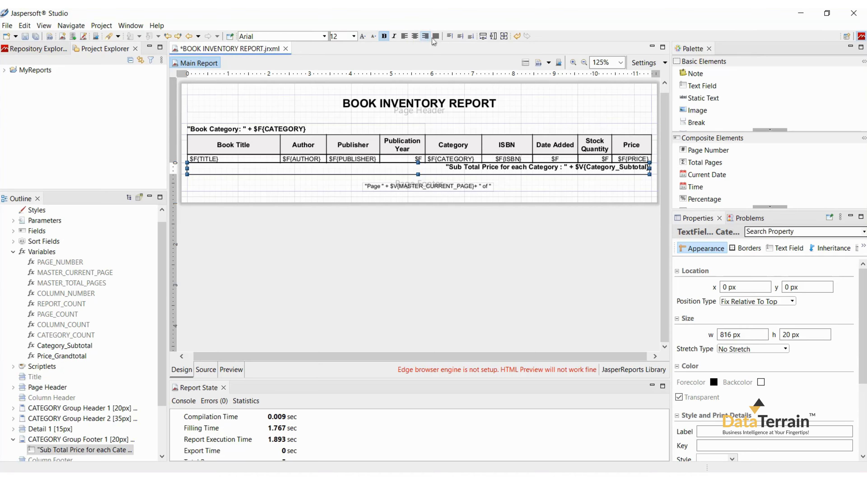
{"action": "left_click", "coordinate": [470, 36]}
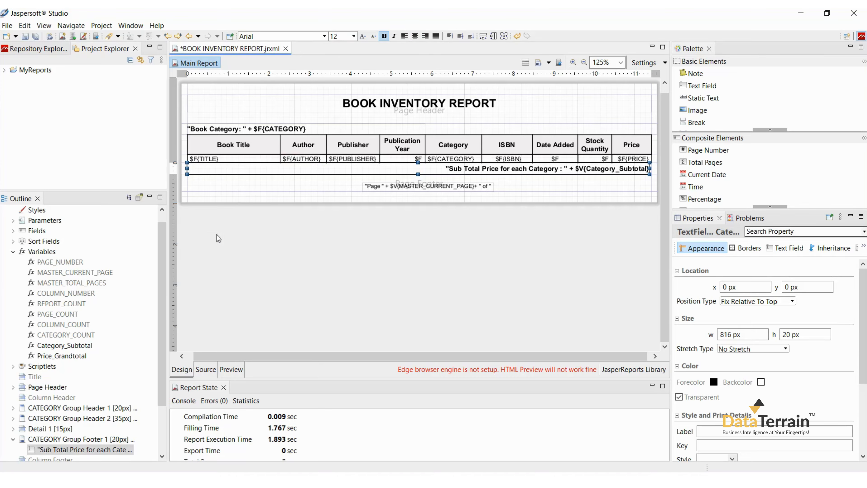
Step: Add the Summary band to the report
{"action": "scroll", "coordinate": [47, 351], "scroll_direction": "down", "scroll_amount": 2}
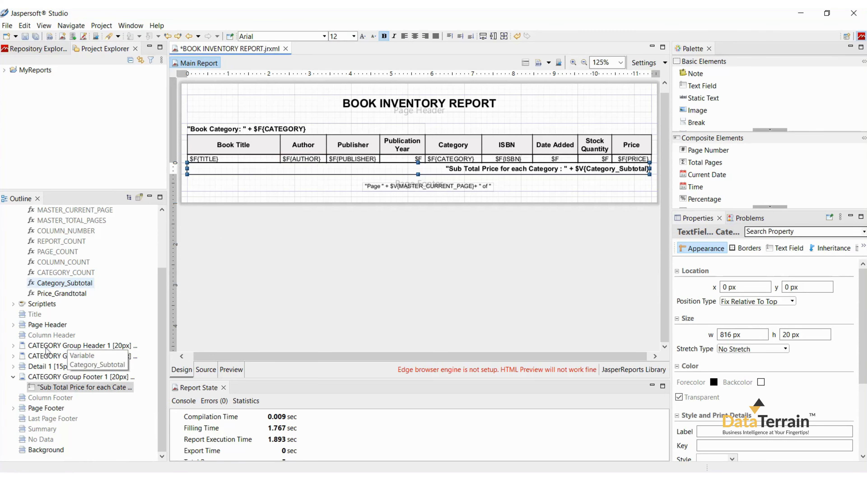
{"action": "right_click", "coordinate": [38, 428]}
{"action": "left_click", "coordinate": [64, 407]}
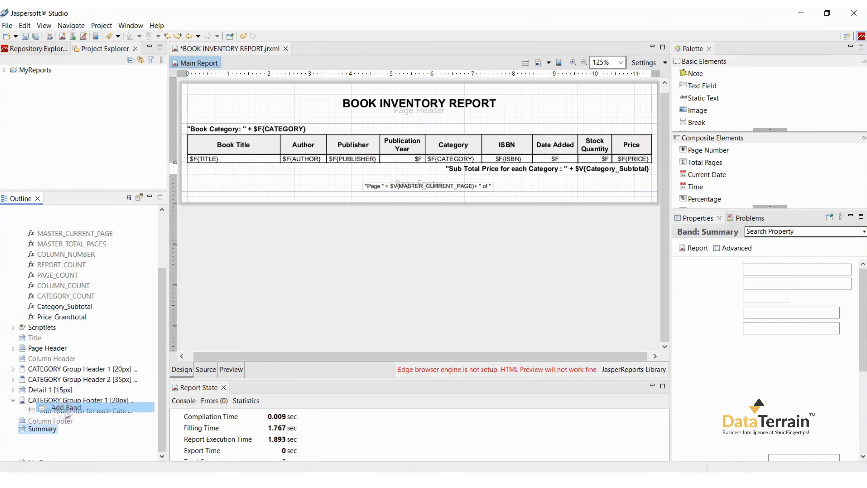
Step: Copy the subtotal field into the Summary band and shrink that band to fit the copy
{"action": "left_click", "coordinate": [471, 170]}
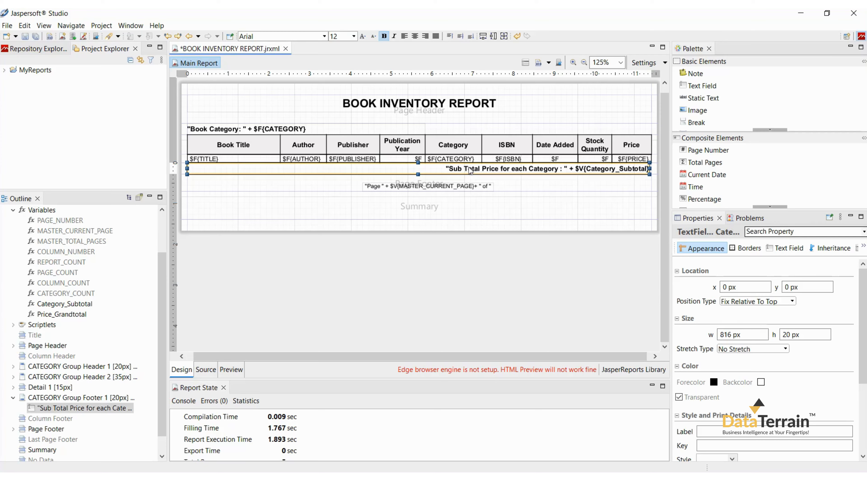
{"action": "key", "text": "ctrl+c"}
{"action": "left_click", "coordinate": [420, 206]}
{"action": "key", "text": "ctrl+v"}
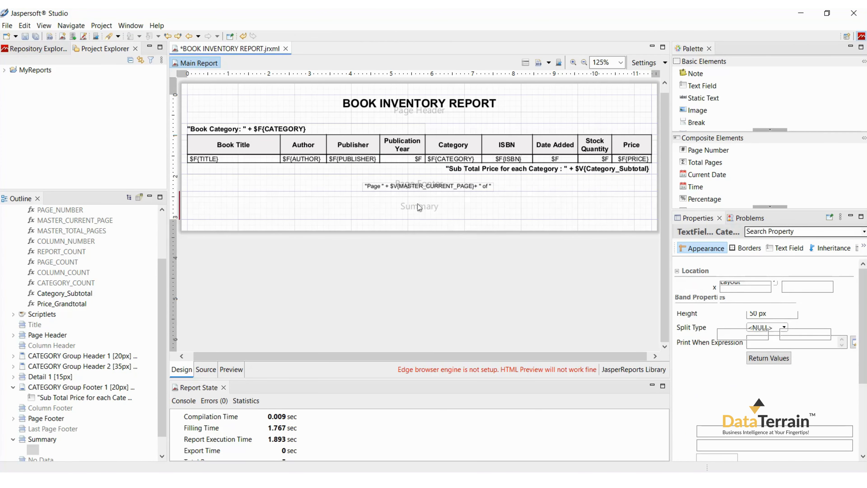
{"action": "double_click", "coordinate": [425, 208]}
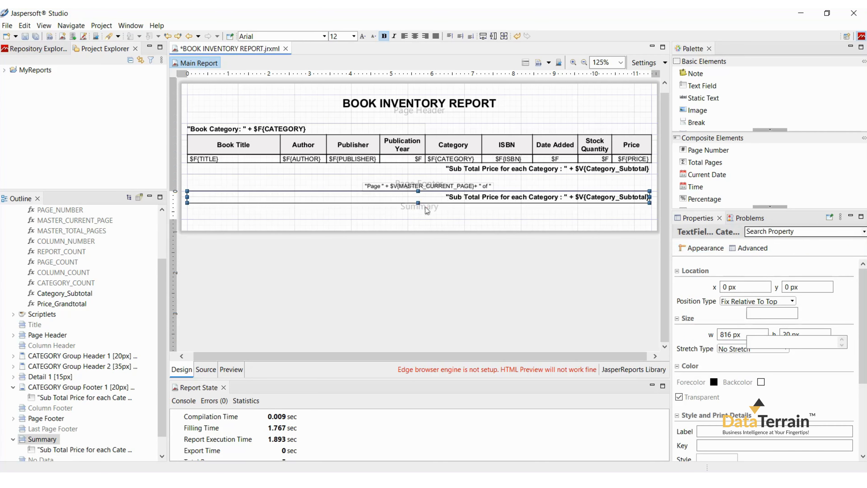
Step: Change the expression of the field in the Summary band to "Grand Total : " + $V{Price_Grandtotal}
{"action": "left_click", "coordinate": [447, 199]}
{"action": "double_click", "coordinate": [448, 199]}
{"action": "left_click_drag", "start_coordinate": [276, 103], "coordinate": [372, 104]}
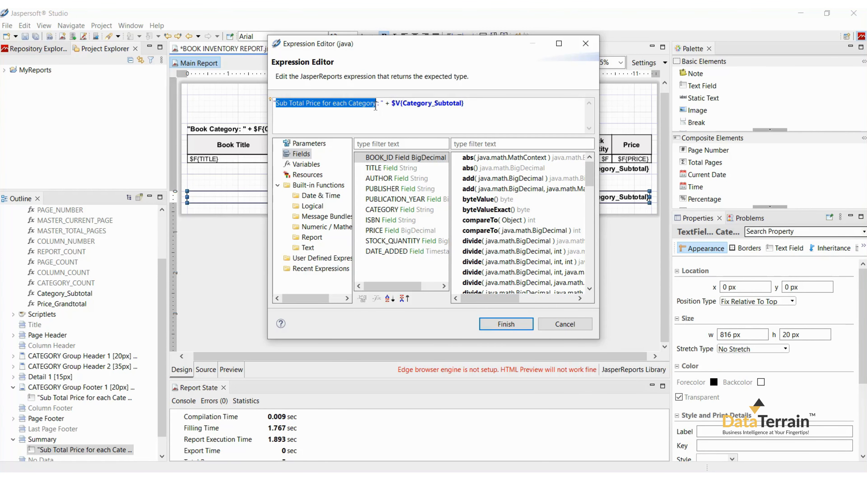
{"action": "key", "text": "BackSpace"}
{"action": "type", "text": "Grand Total"}
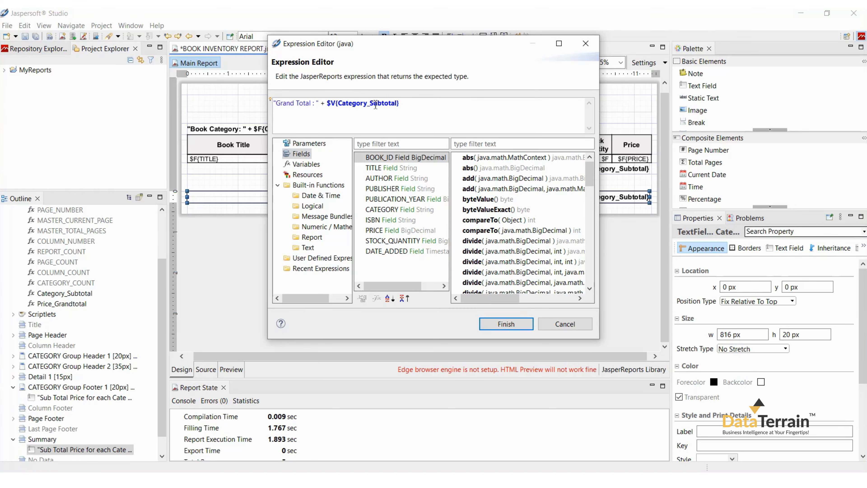
{"action": "left_click_drag", "start_coordinate": [324, 103], "coordinate": [401, 104]}
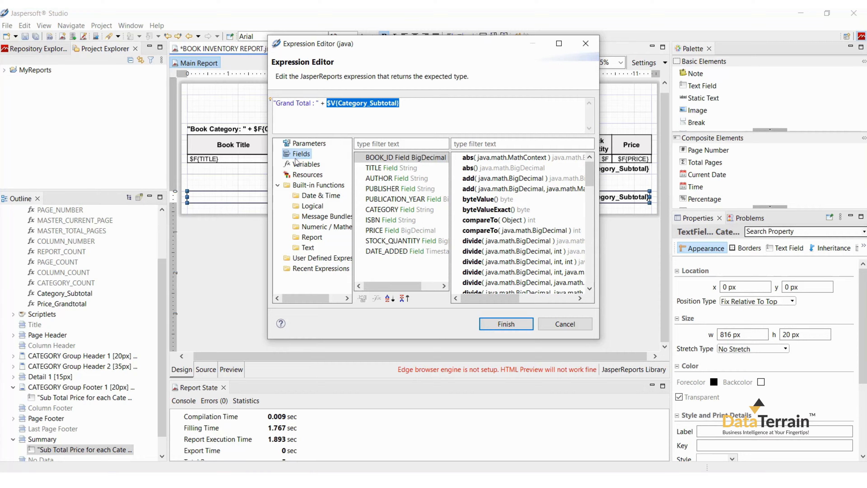
{"action": "left_click", "coordinate": [305, 164]}
{"action": "double_click", "coordinate": [404, 251]}
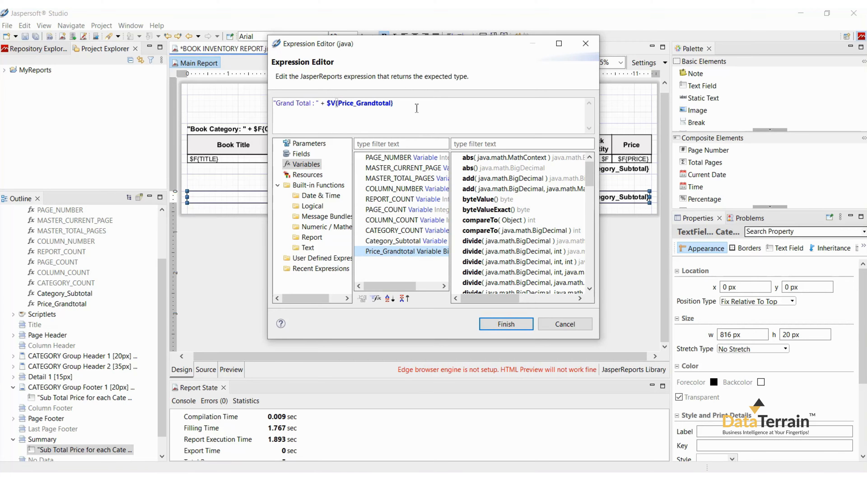
{"action": "left_click", "coordinate": [493, 325]}
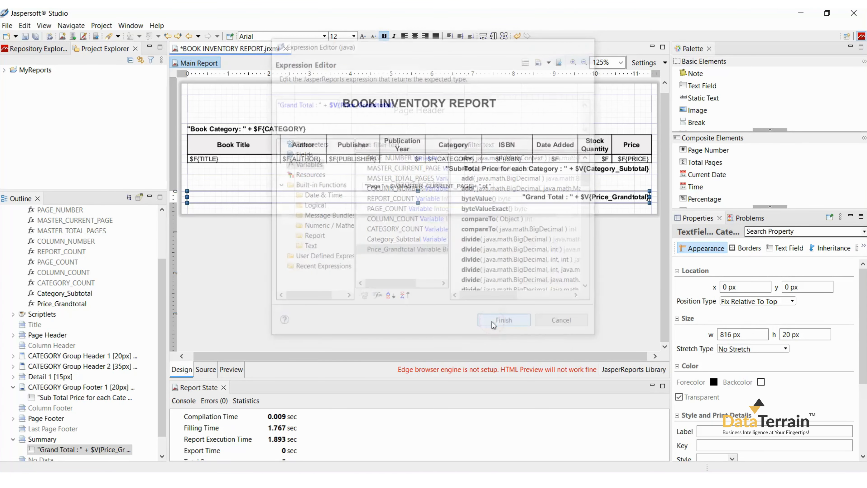
Step: Preview the report and check the category subtotals and the grand total at its end
{"action": "left_click", "coordinate": [235, 369]}
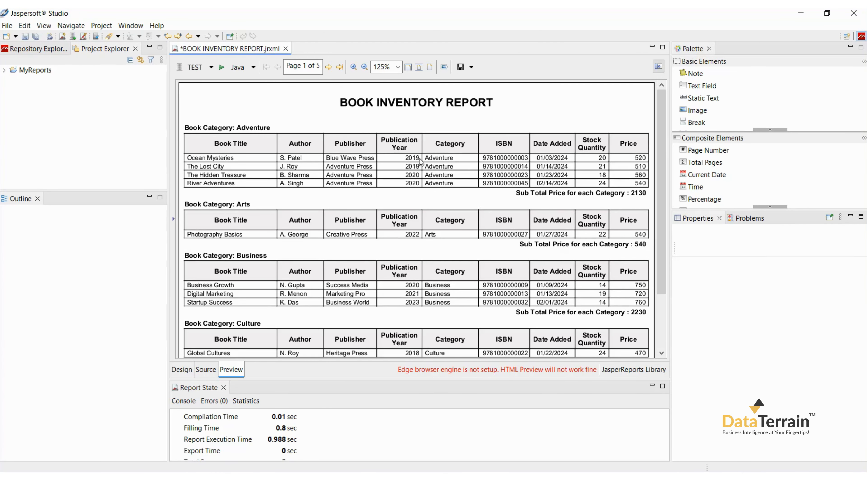
{"action": "scroll", "coordinate": [512, 239], "scroll_direction": "down", "scroll_amount": 3}
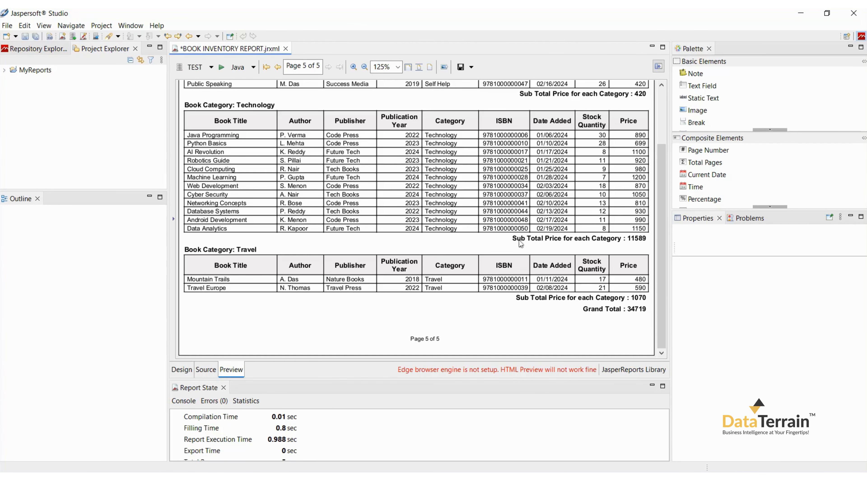